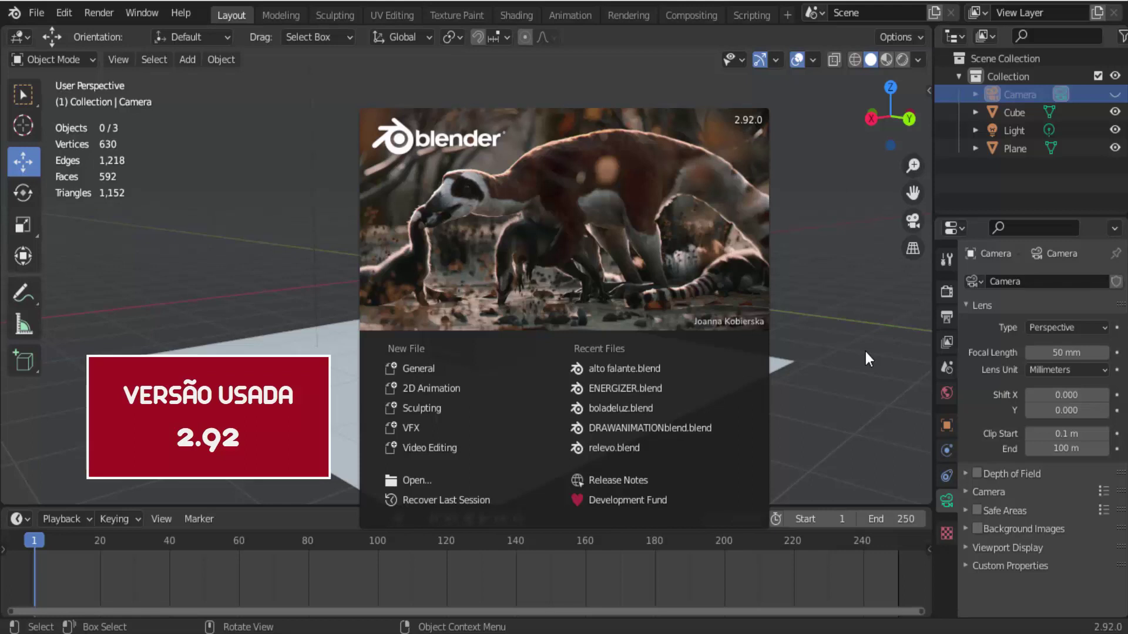
Close the Blender 2.92 splash screen to reveal the speaker-box scene.
left_click(864, 351)
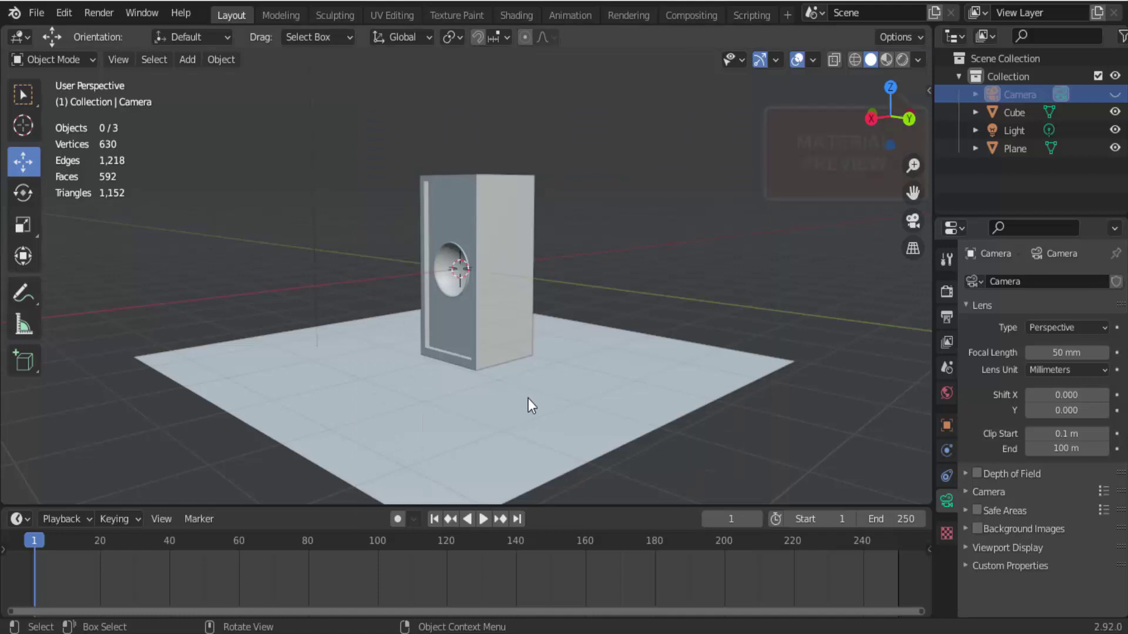
Switch the viewport to Material Preview shading and look through the scene camera.
left_click(886, 59)
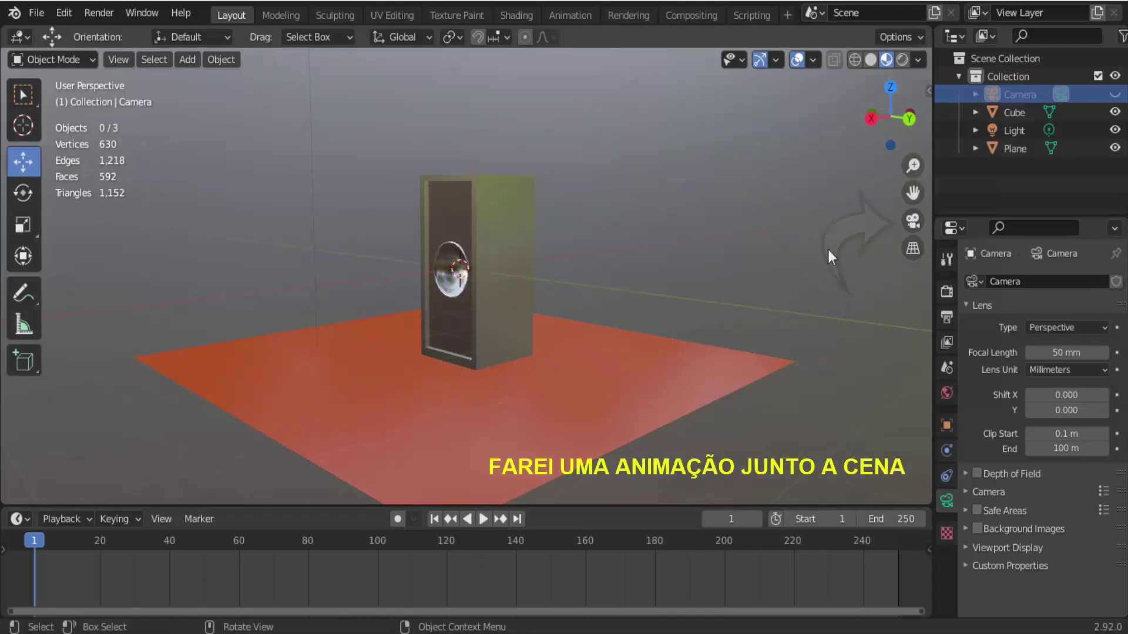
left_click(912, 222)
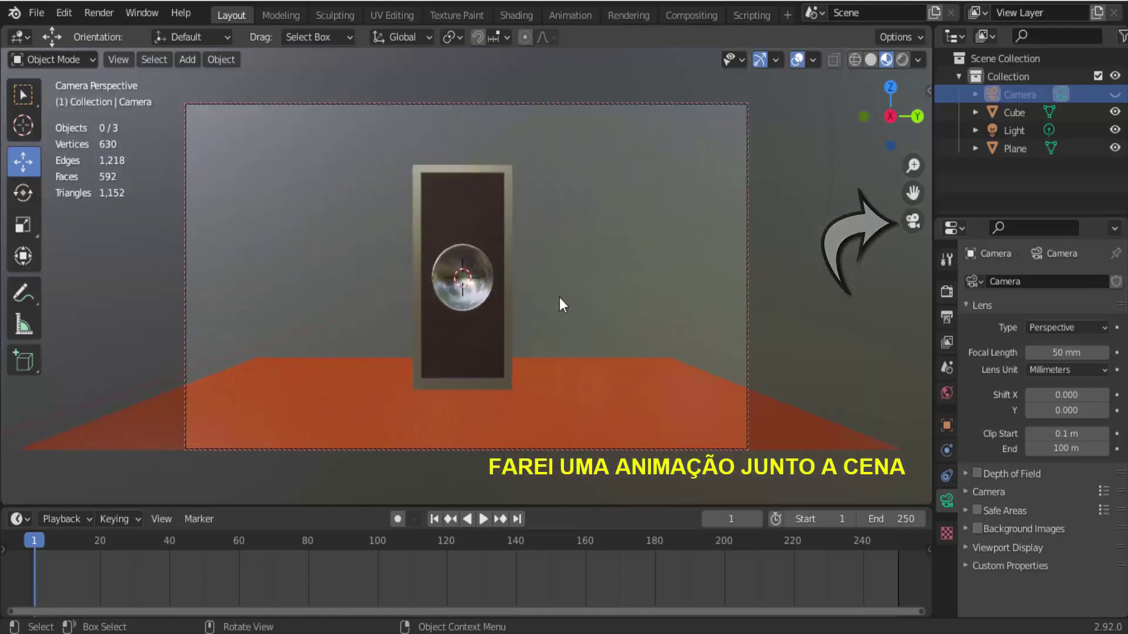
scroll(559, 297, "down", 2)
scroll(557, 297, "down", 3)
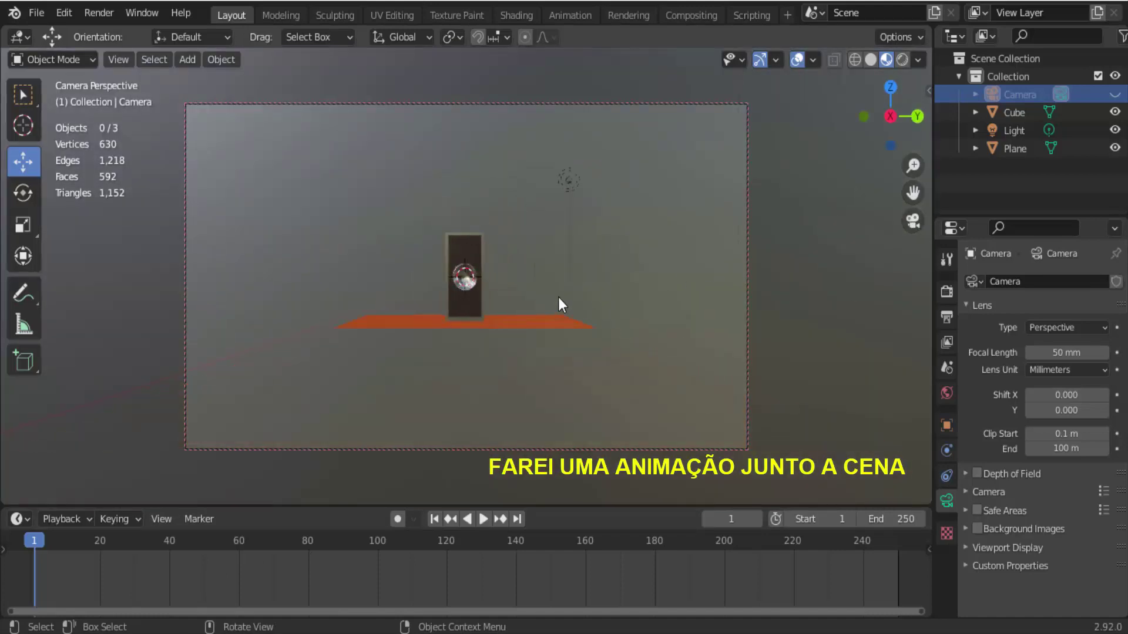
scroll(557, 298, "up", 5)
scroll(557, 299, "down", 5)
scroll(557, 301, "up", 3)
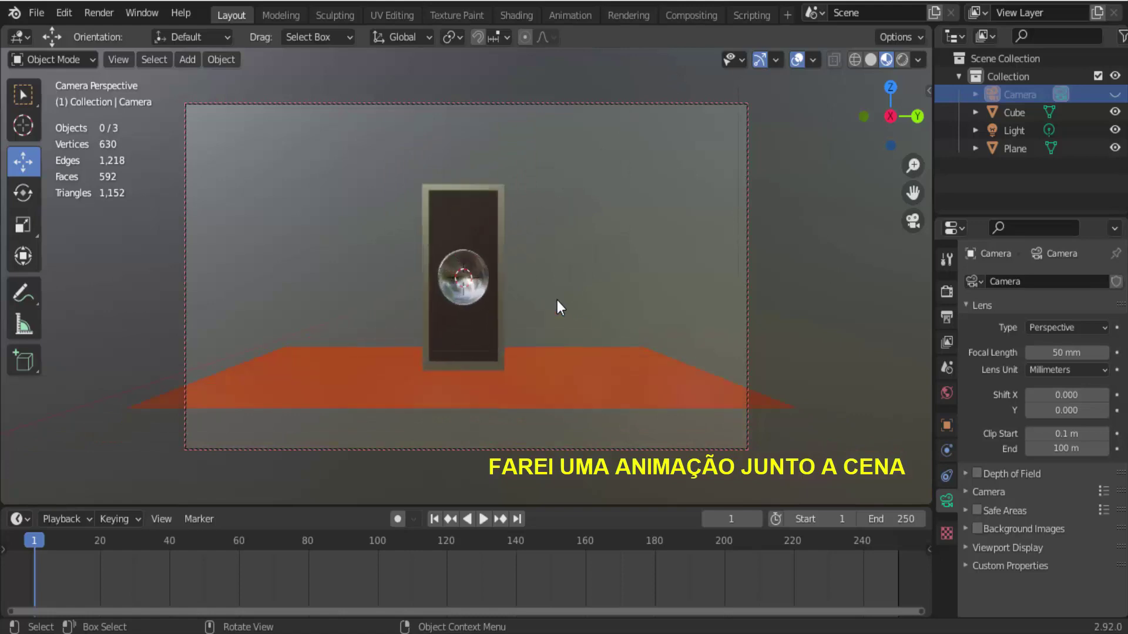
scroll(557, 301, "up", 3)
scroll(558, 300, "down", 2)
Unhide the Camera in the Outliner and select it for animating.
left_click(1114, 94)
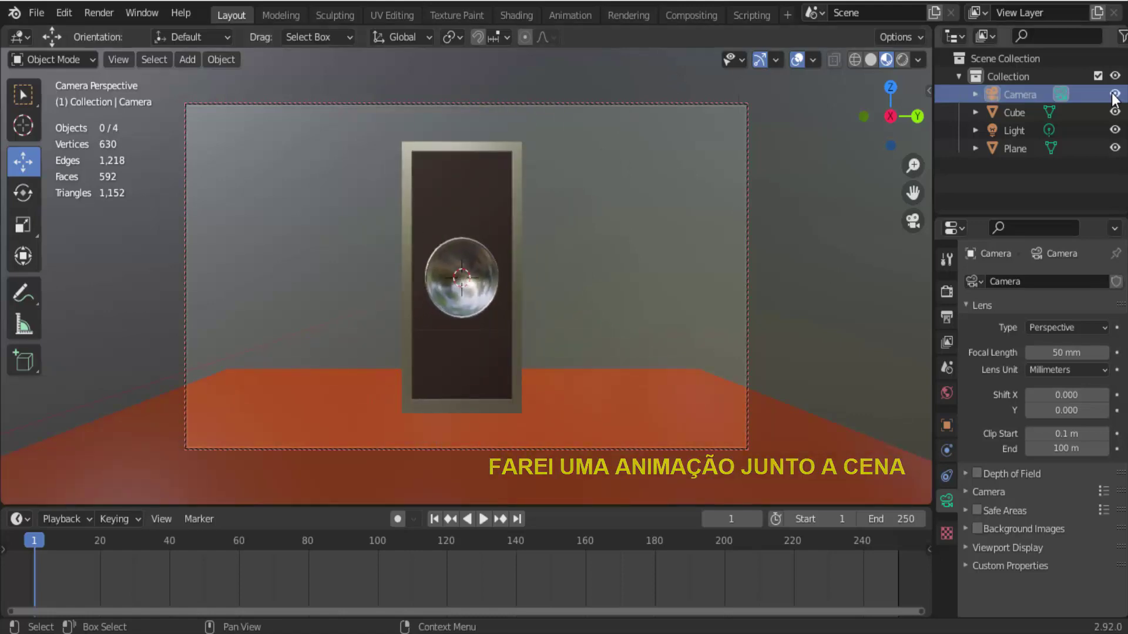
scroll(640, 262, "down", 2)
scroll(641, 264, "down", 3)
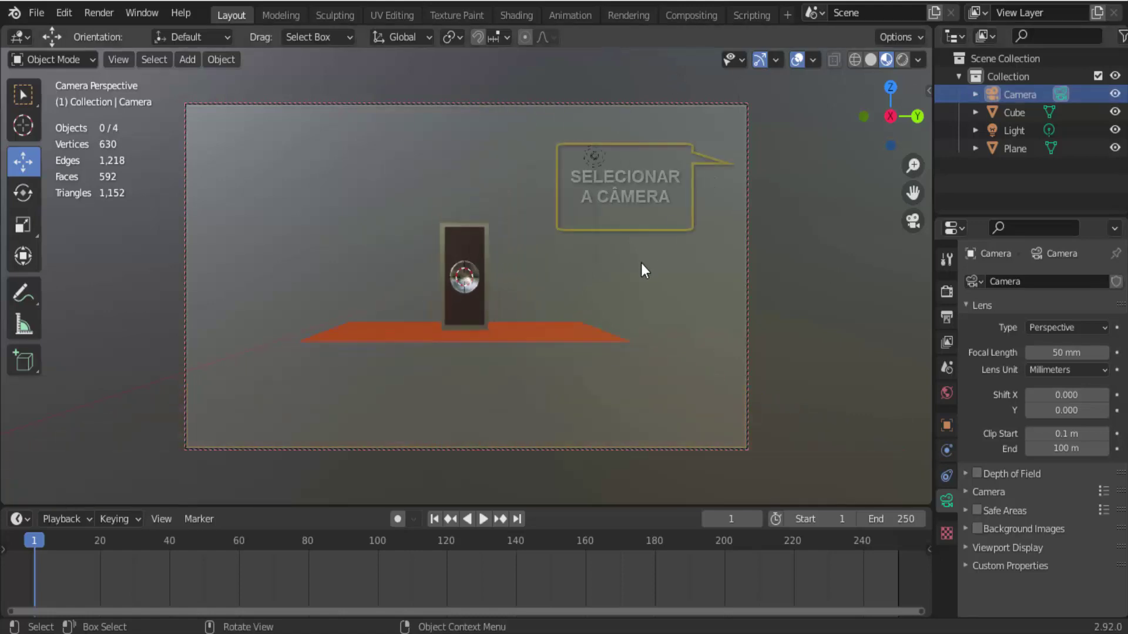
left_click(746, 217)
scroll(270, 389, "down", 2)
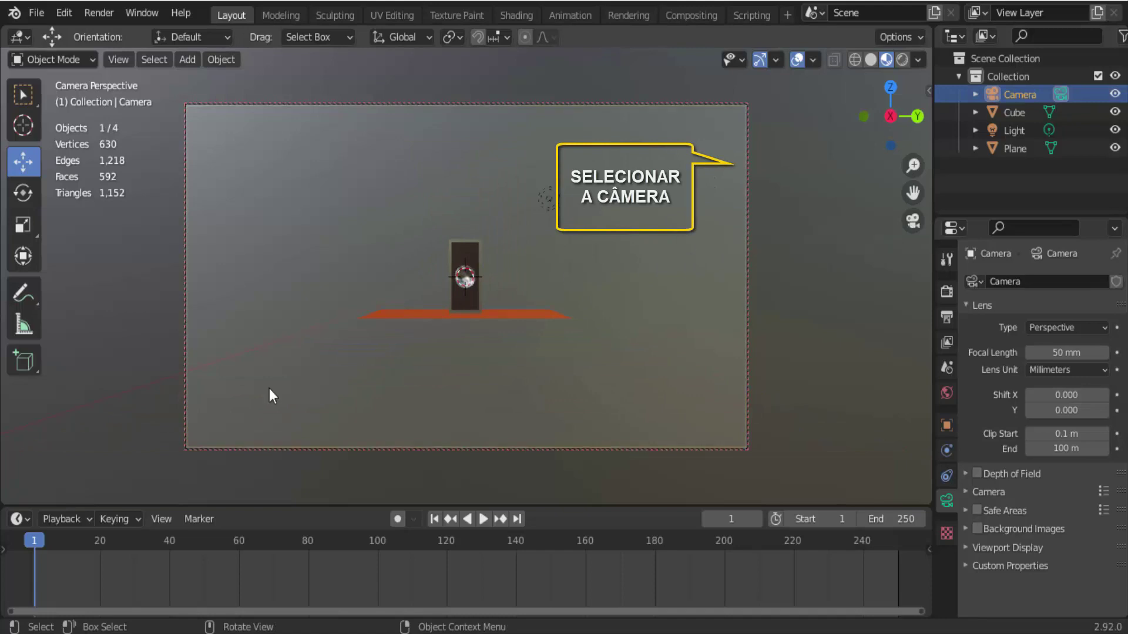
Key the camera location at frame 1, then zoom in close and key it at frame 101.
key("i")
left_click(707, 230)
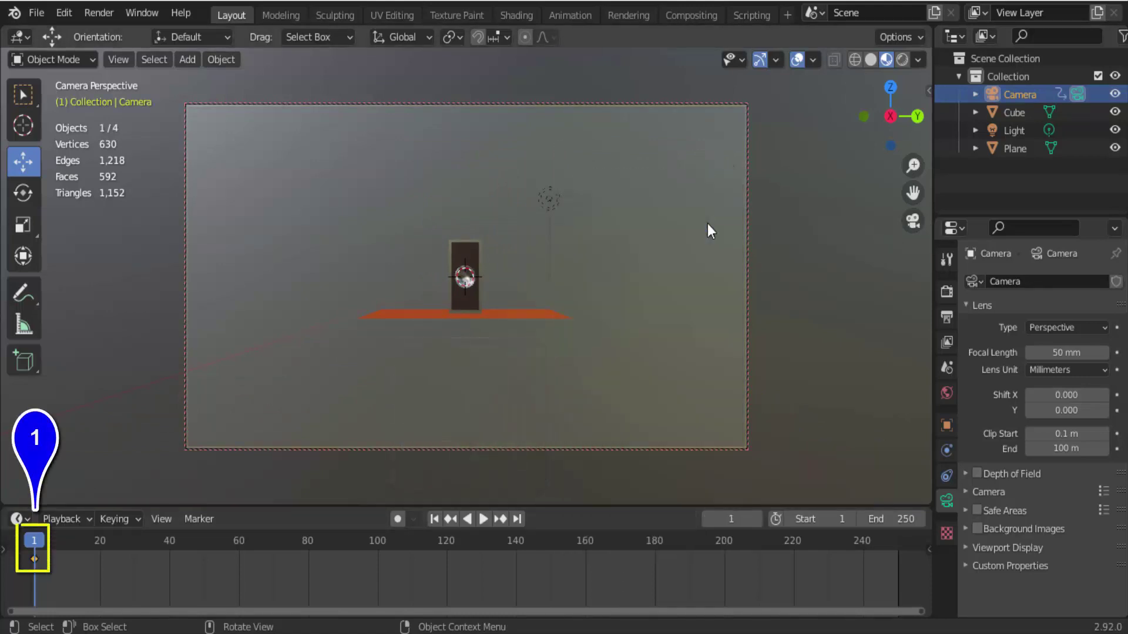
left_click(379, 541)
scroll(565, 393, "up", 1)
scroll(565, 393, "up", 4)
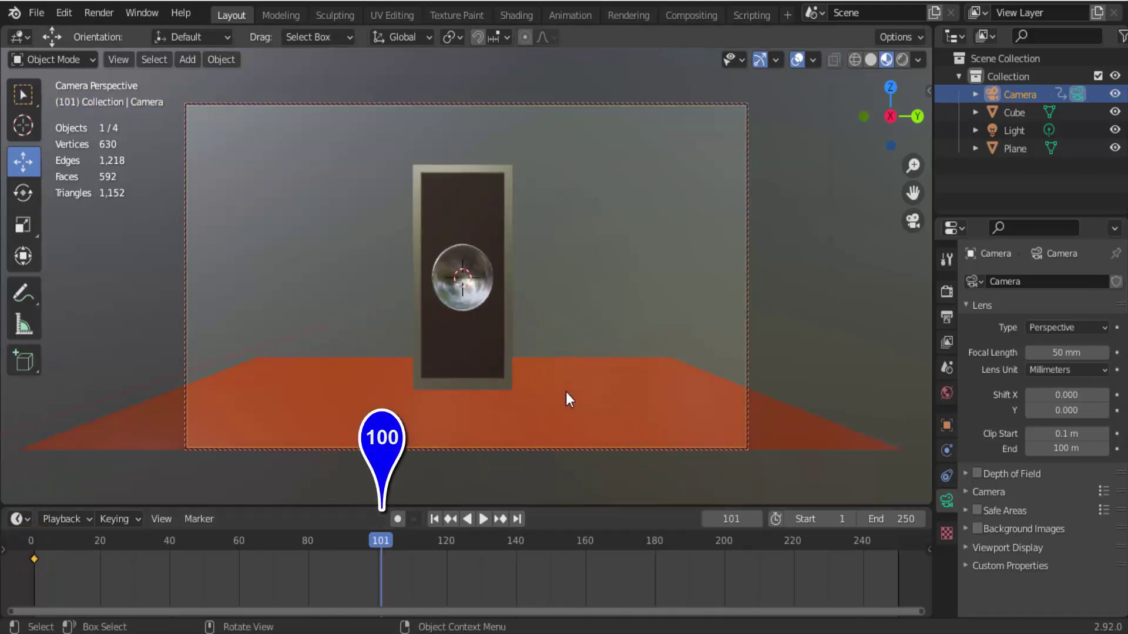
scroll(567, 392, "up", 2)
scroll(565, 393, "up", 2)
scroll(567, 393, "up", 1)
key("i")
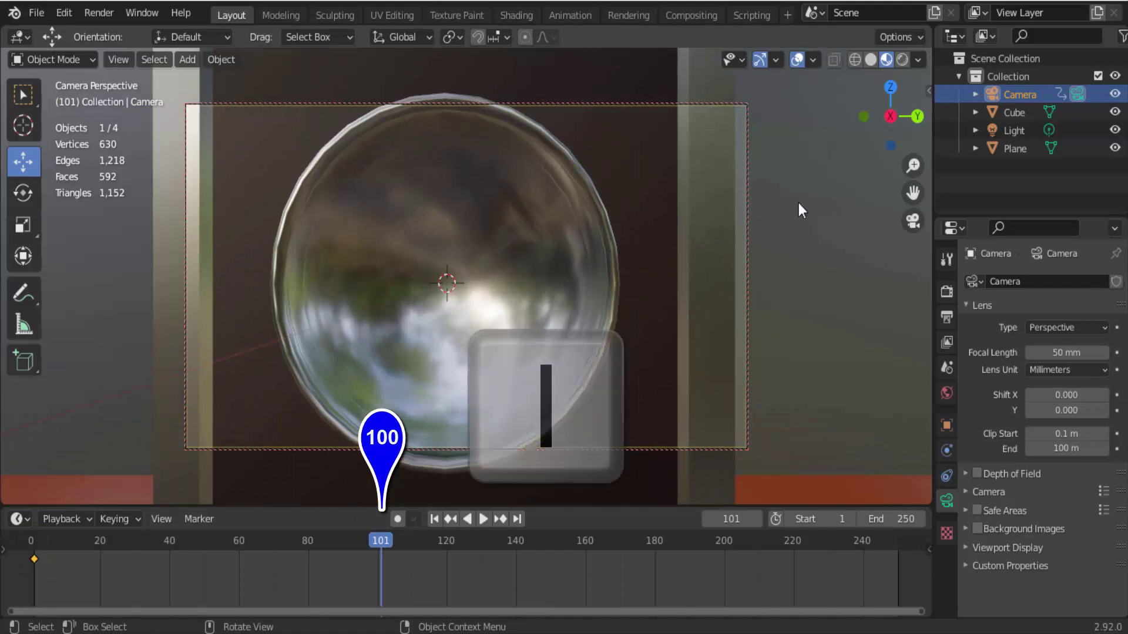
key("i")
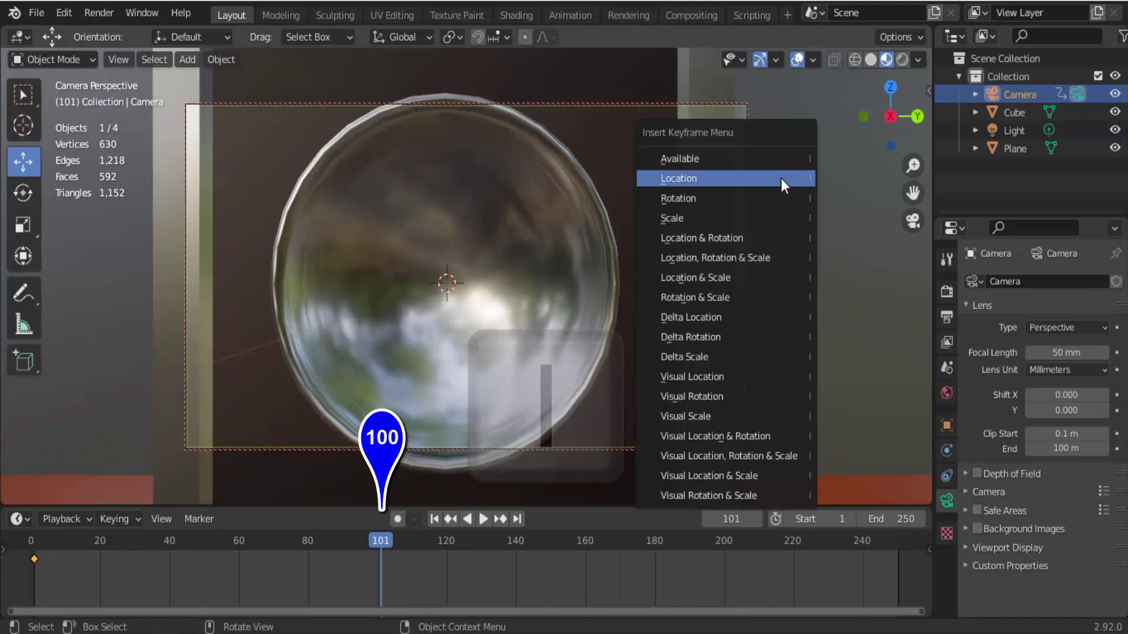
left_click(781, 178)
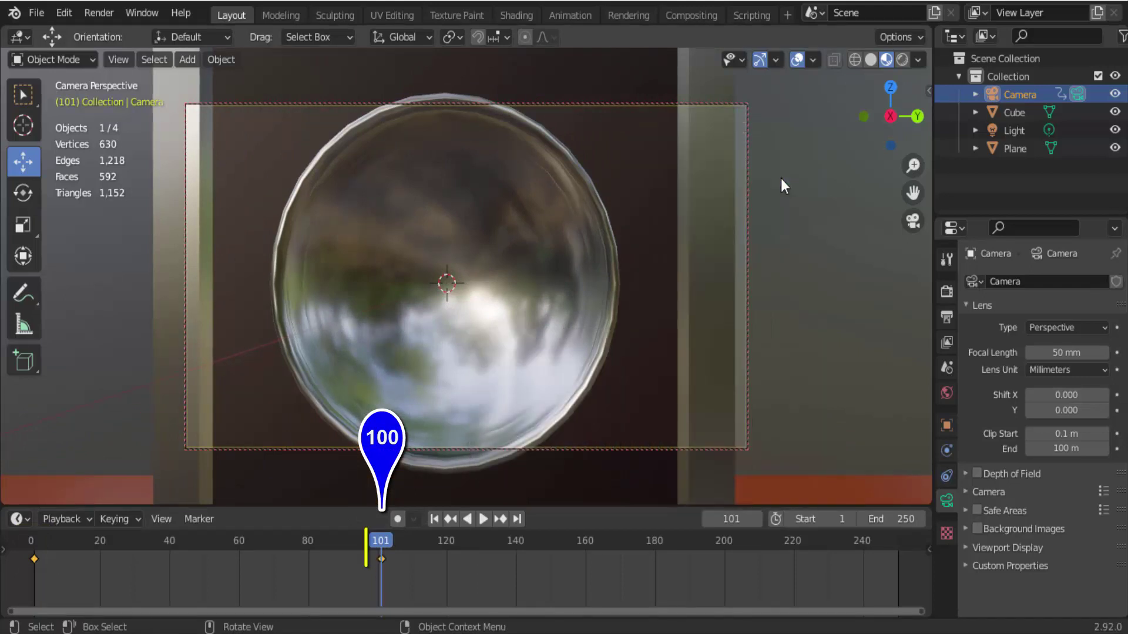
Hold the close-up with a key at frame 140, pull back and key frame 250, then play.
left_click(517, 544)
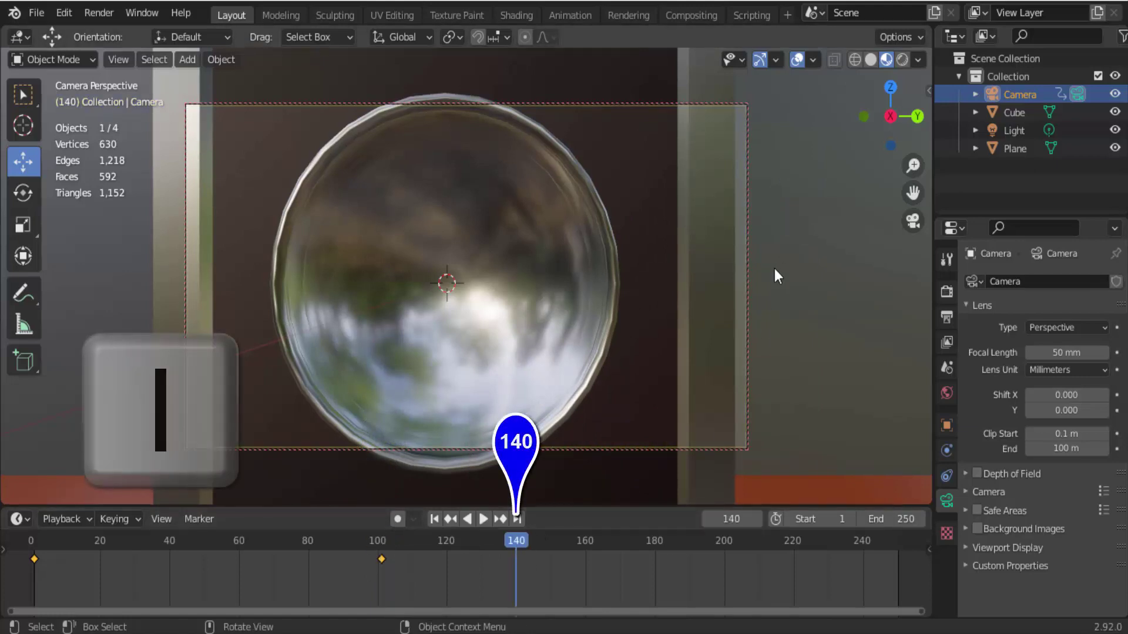
key("i")
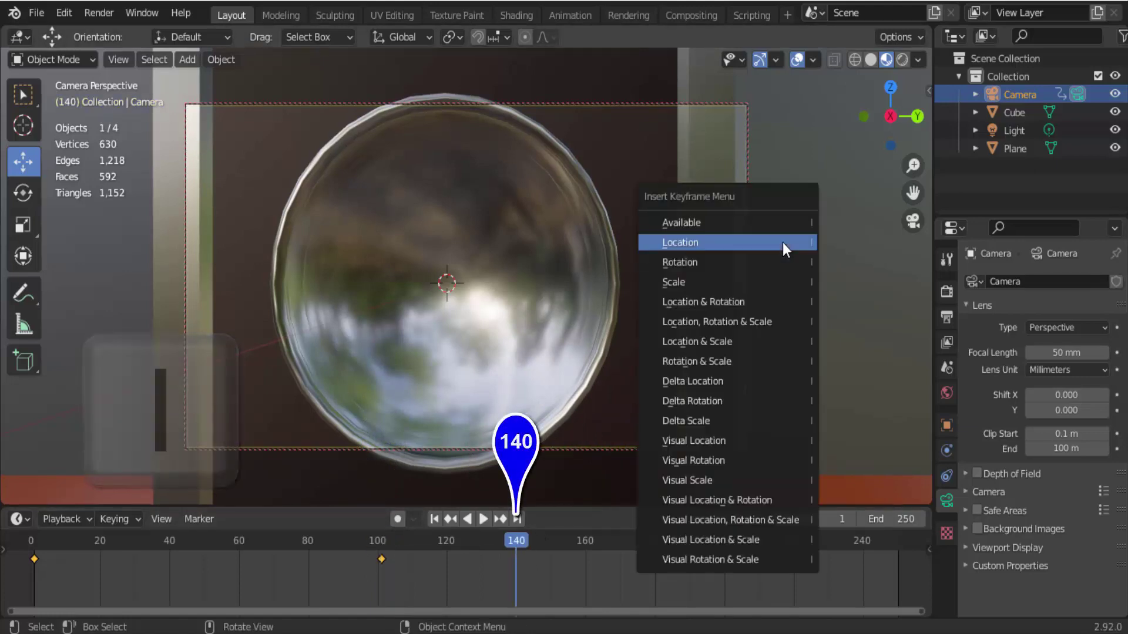
left_click(782, 242)
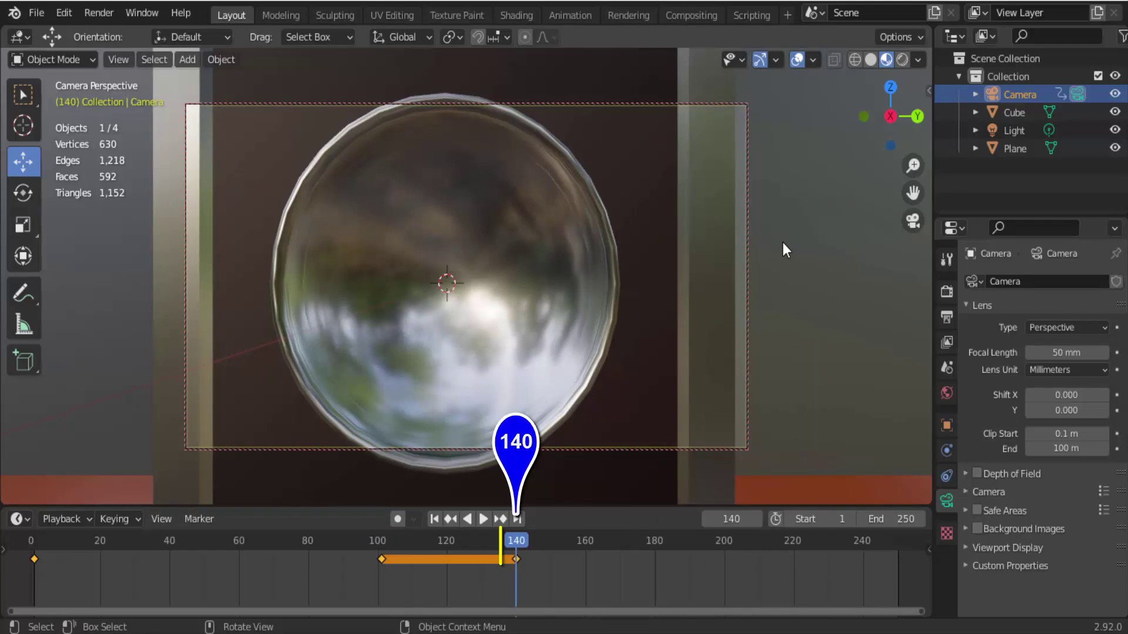
left_click(898, 549)
scroll(654, 361, "down", 5)
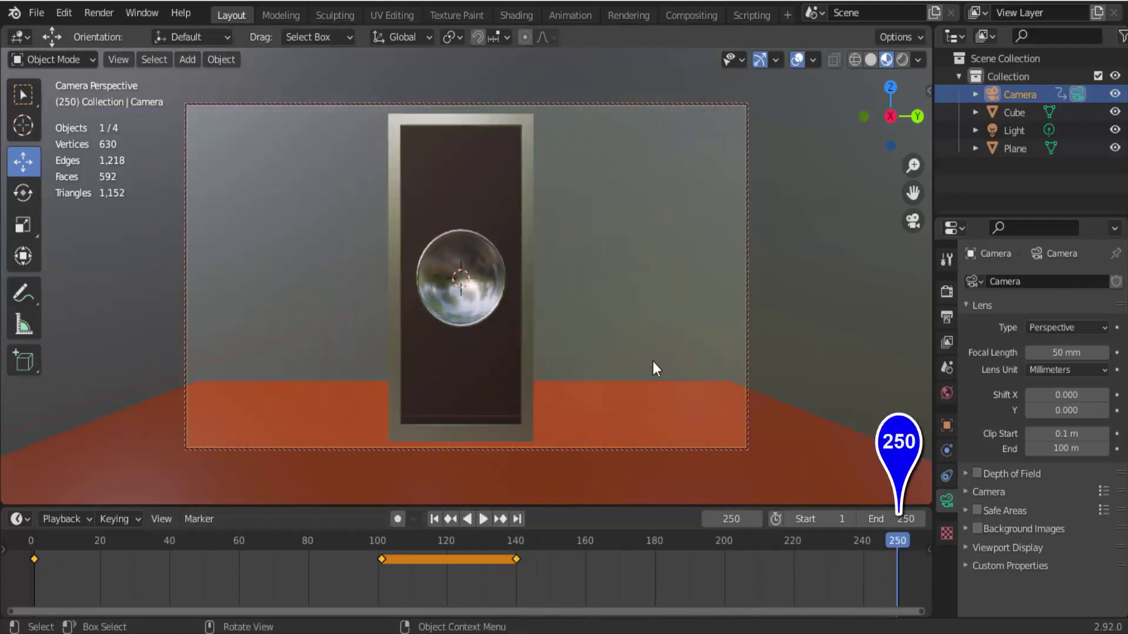
scroll(652, 361, "down", 3)
key("i")
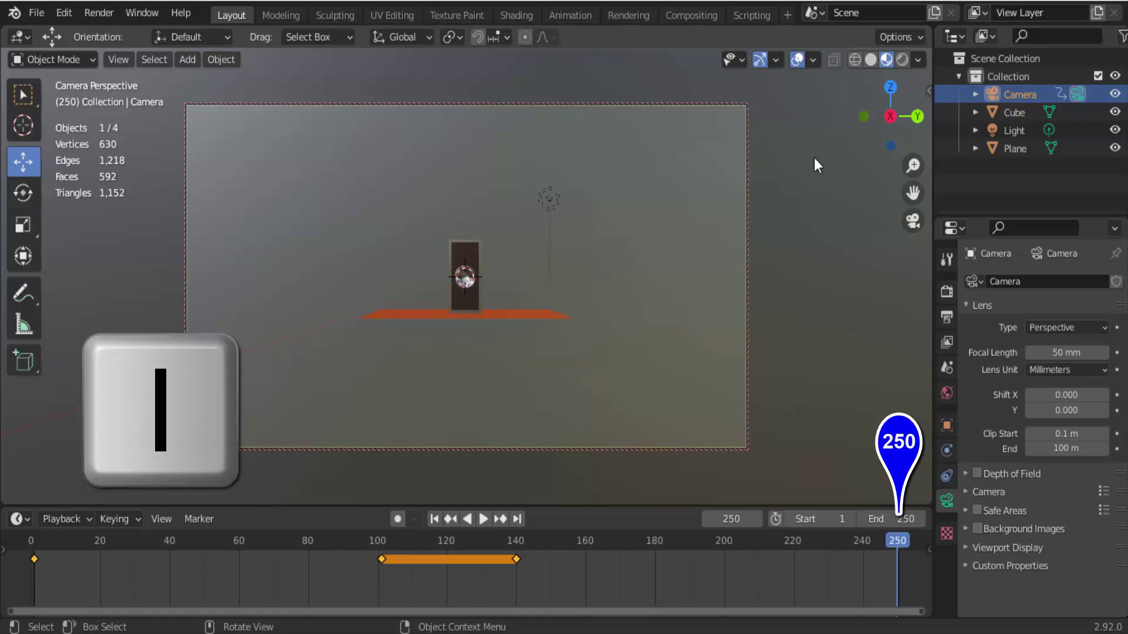
key("i")
left_click(813, 158)
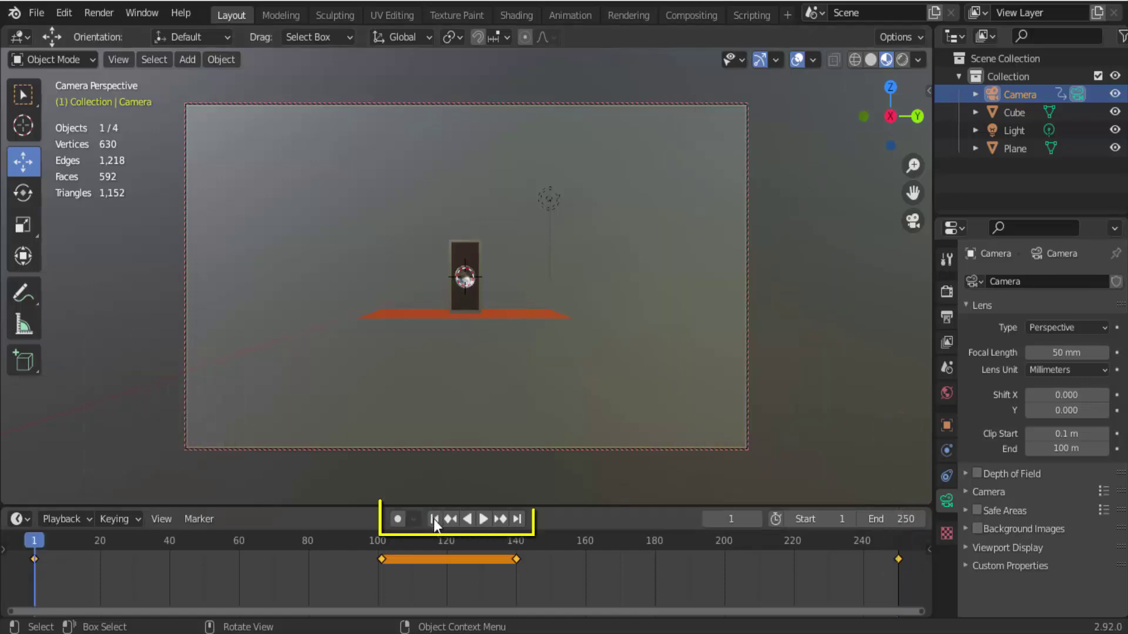
left_click(483, 519)
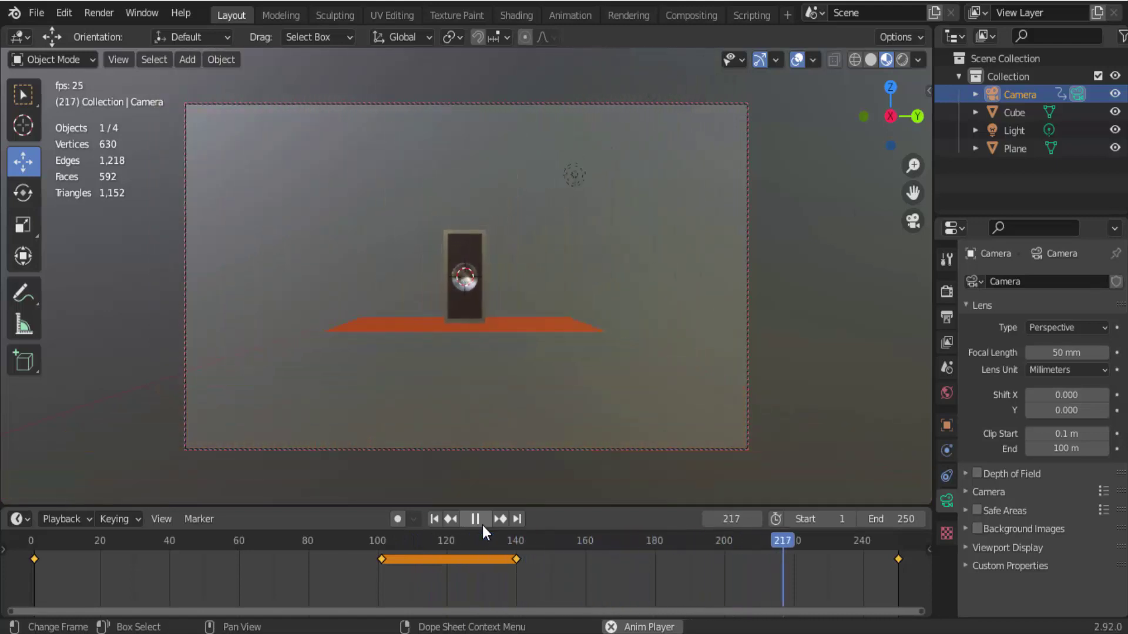
left_click(483, 525)
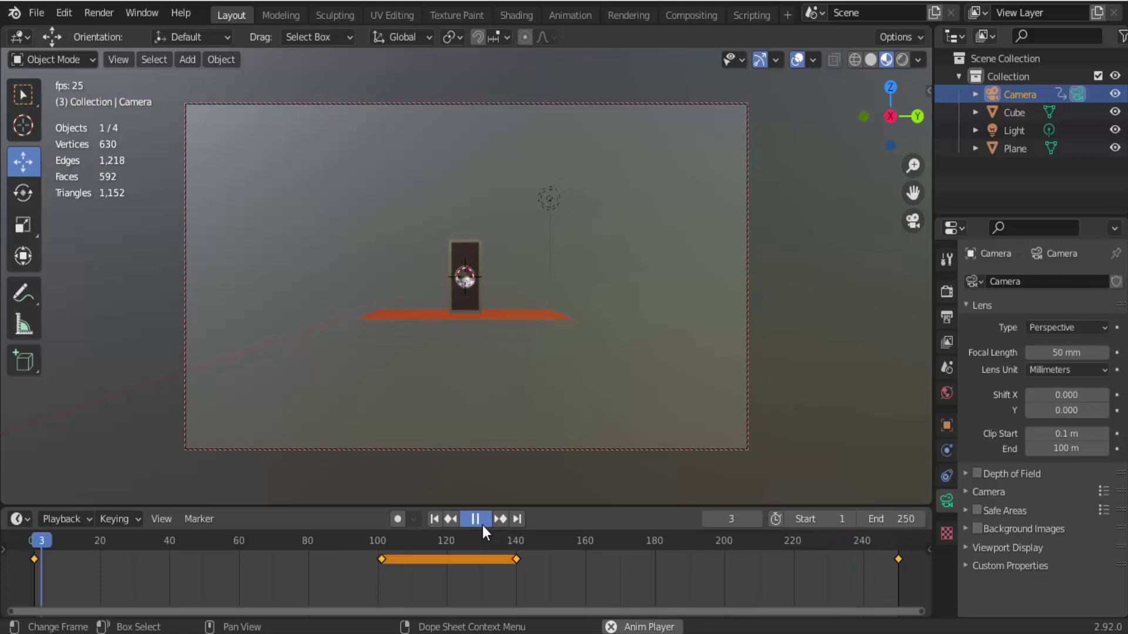
left_click(432, 519)
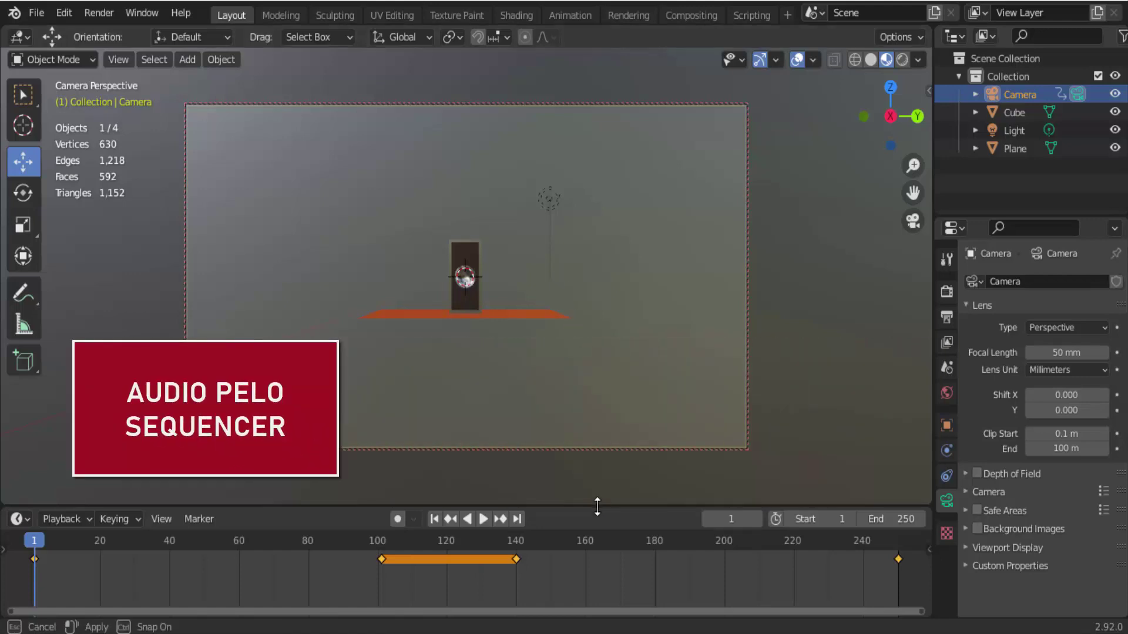
Enlarge the timeline area and turn it into an empty, zoomed-out Video Sequencer.
left_click_drag(599, 503, 606, 365)
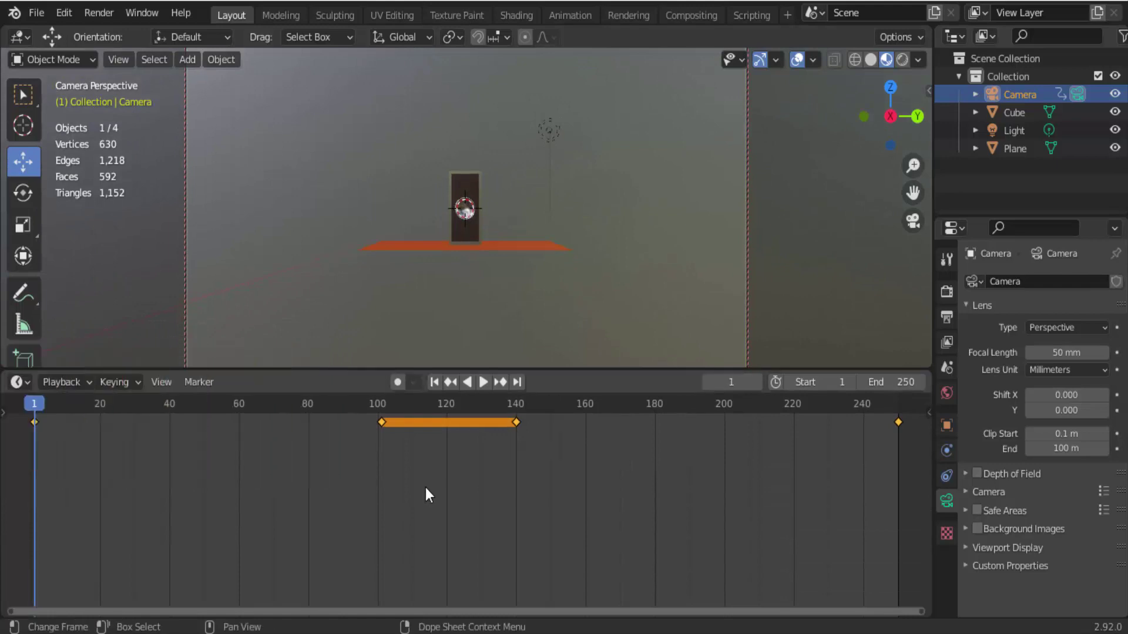
left_click(27, 382)
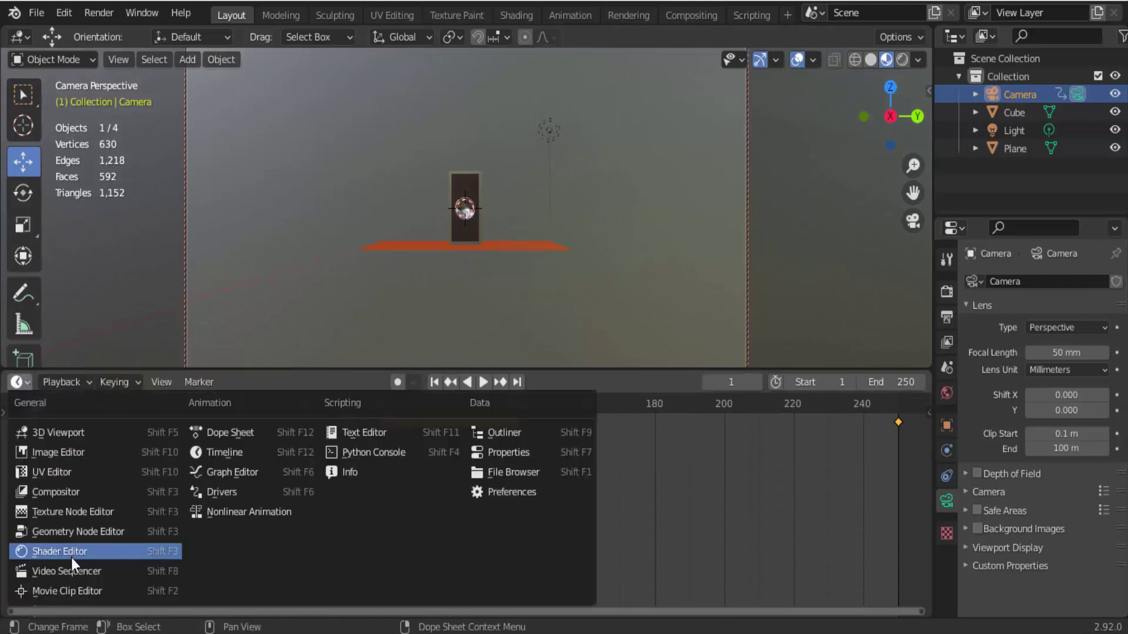
left_click(60, 571)
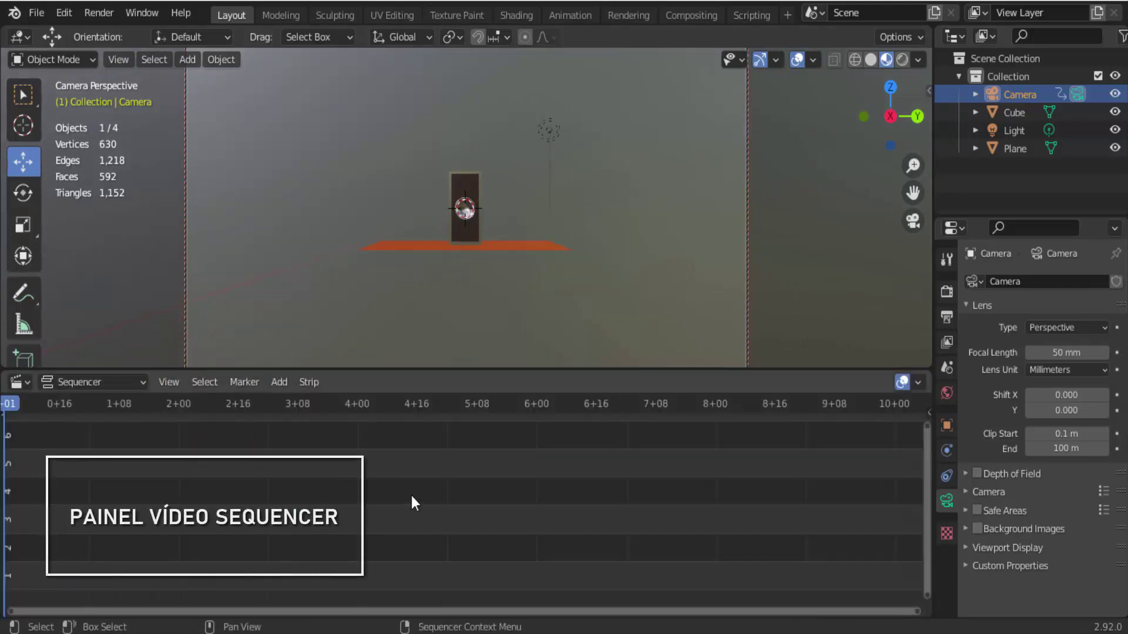
scroll(418, 491, "down", 1)
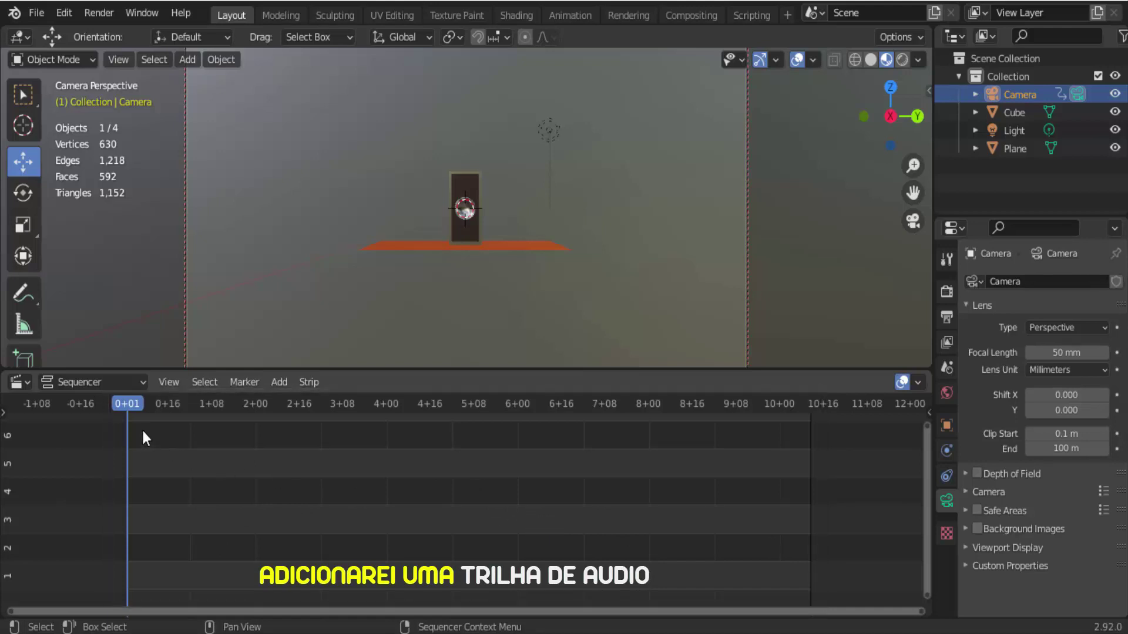
Add 7th_Floor_Tango.mp3 from the Musicas Free 2018 folder as a sound strip at frame 1.
left_click(282, 384)
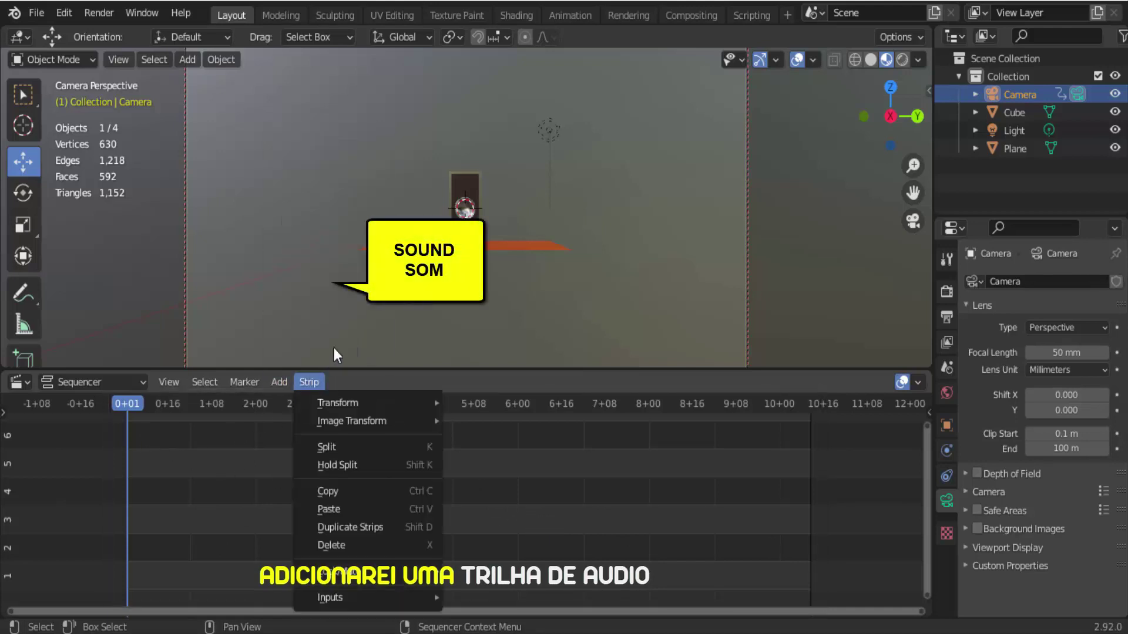
left_click(306, 281)
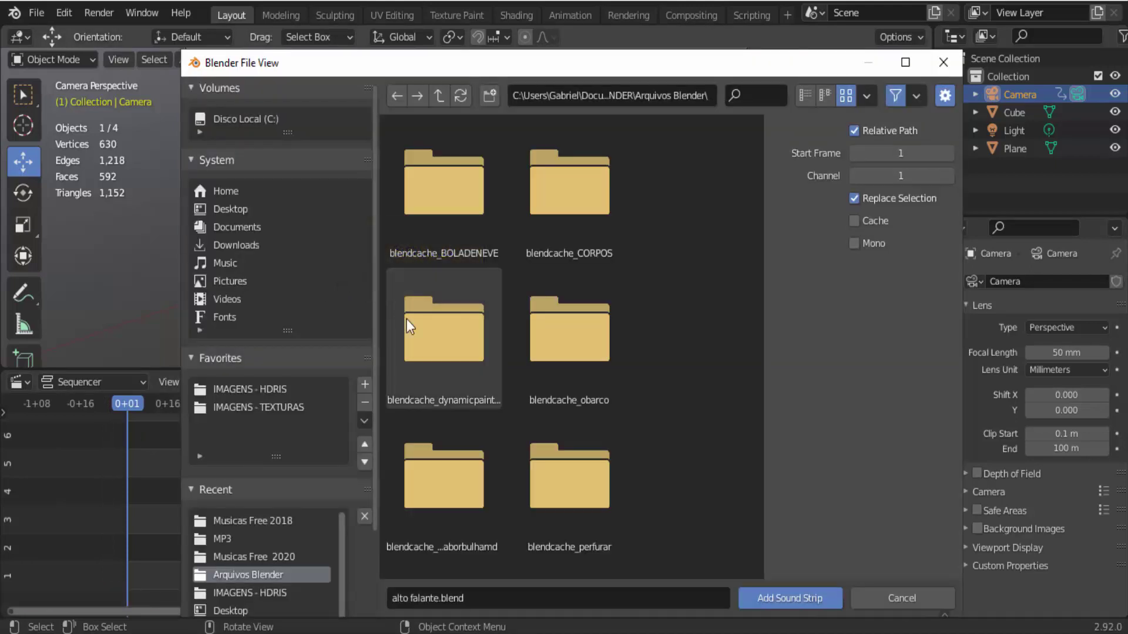
left_click(225, 540)
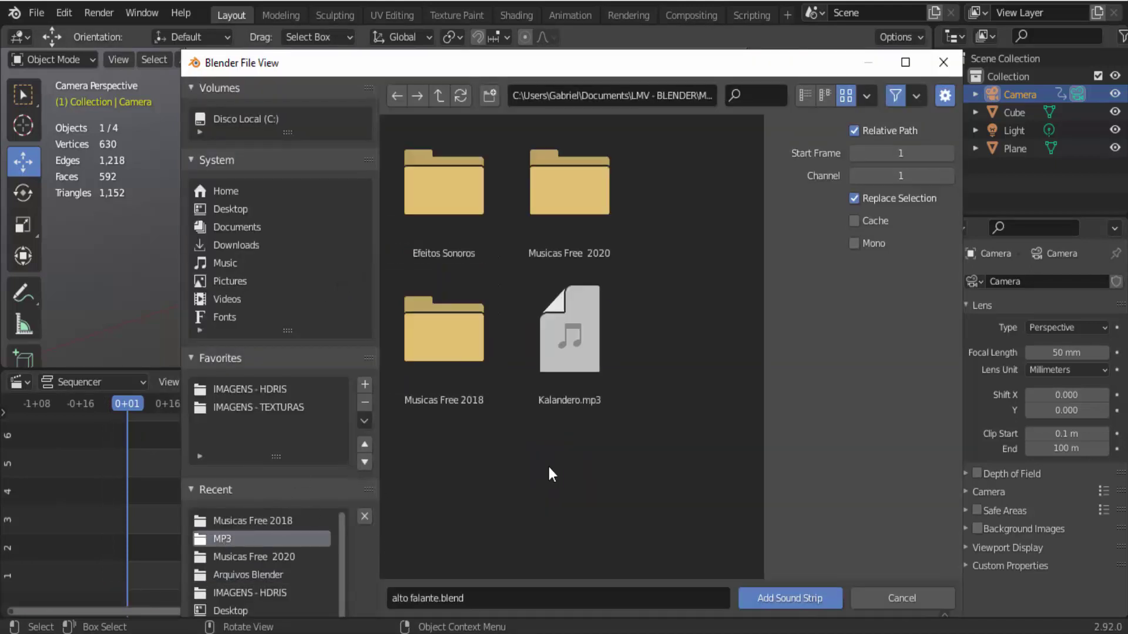
left_click(474, 338)
double_click(472, 347)
left_click(450, 225)
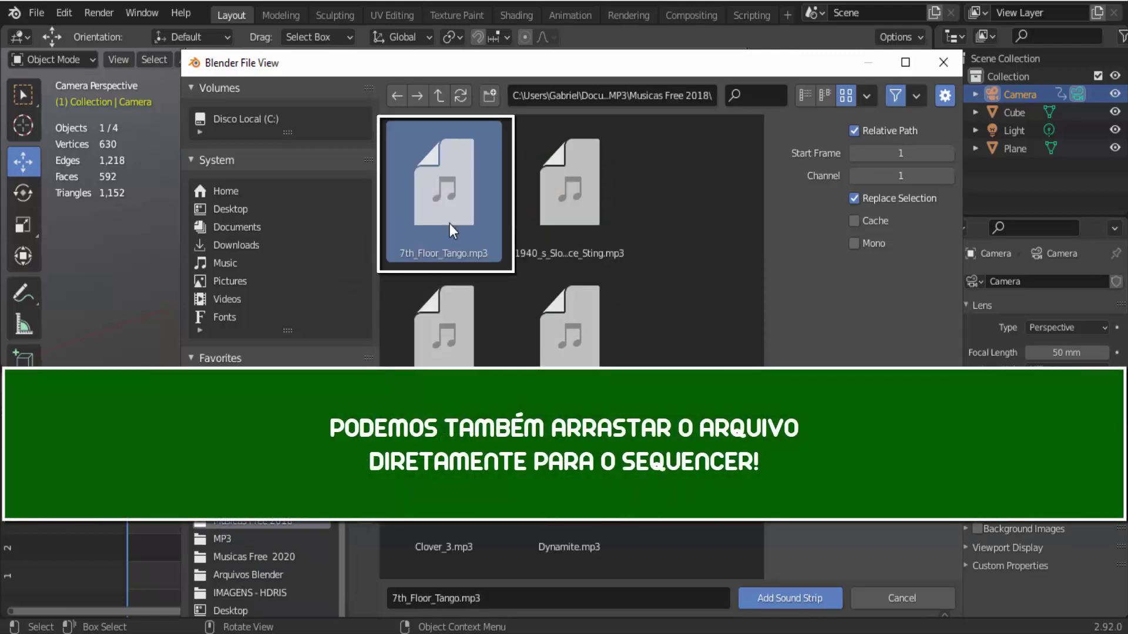
left_click(779, 597)
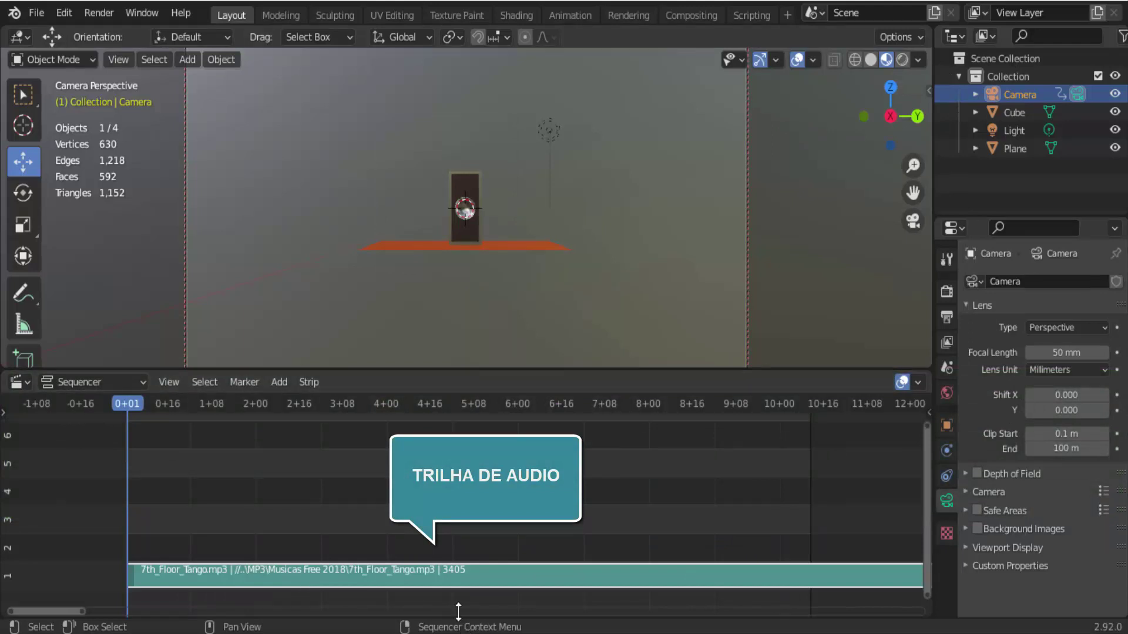
Play and stop the animation, then park the playhead at frame 252 (10+12).
key("space")
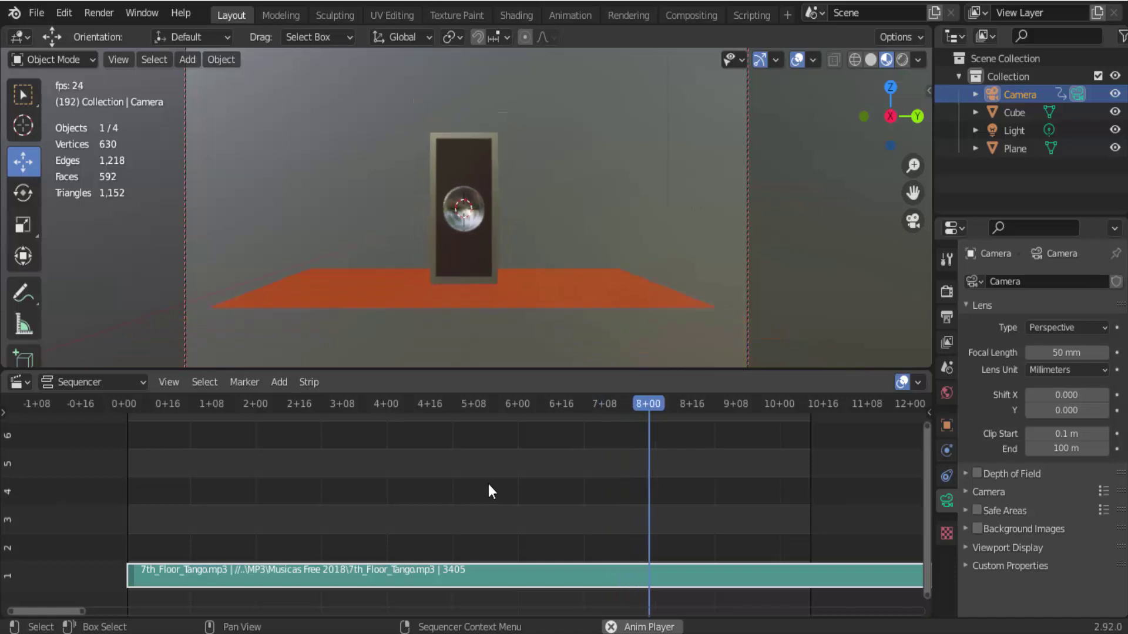
key("space")
key("space")
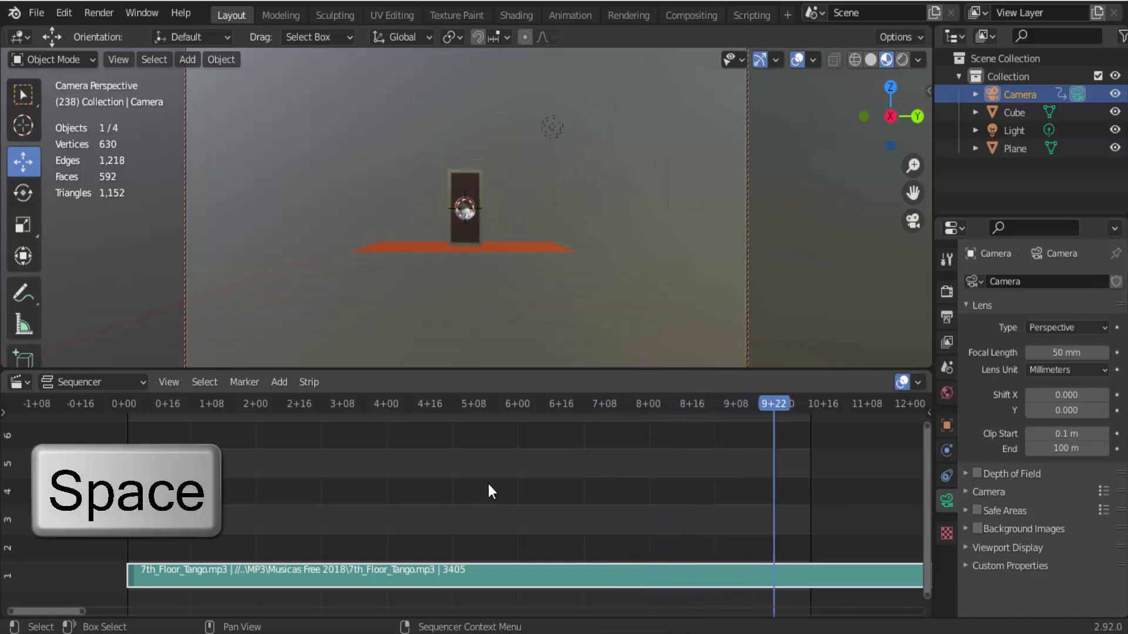
left_click_drag(769, 406, 811, 402)
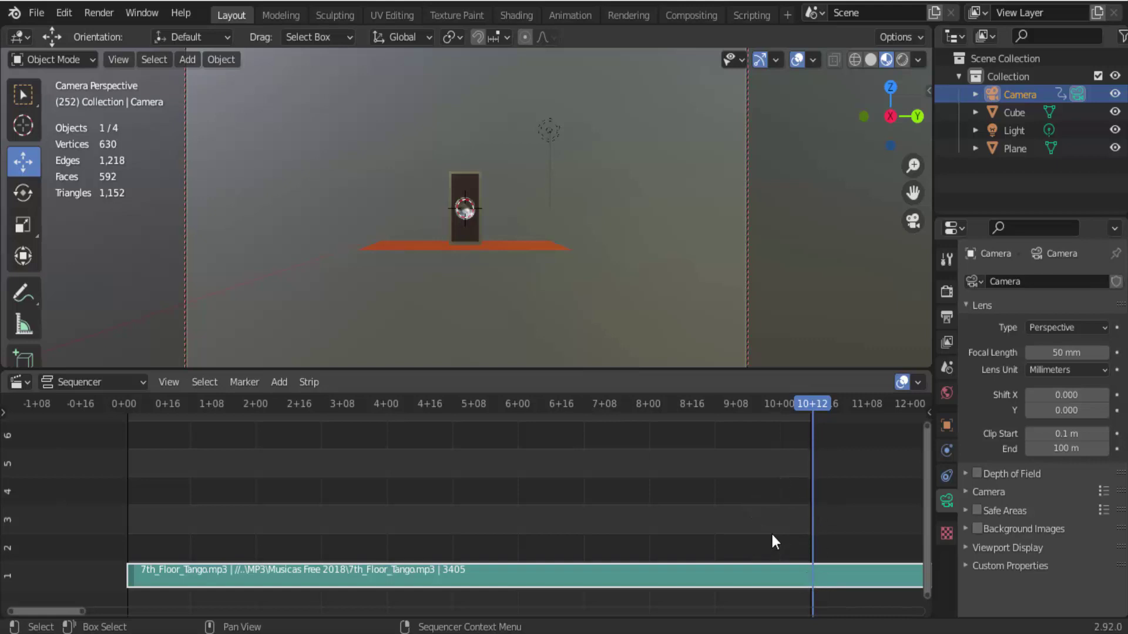
Cut the tango strip at 10+12, delete the part after it, and return to frame 1.
key("k")
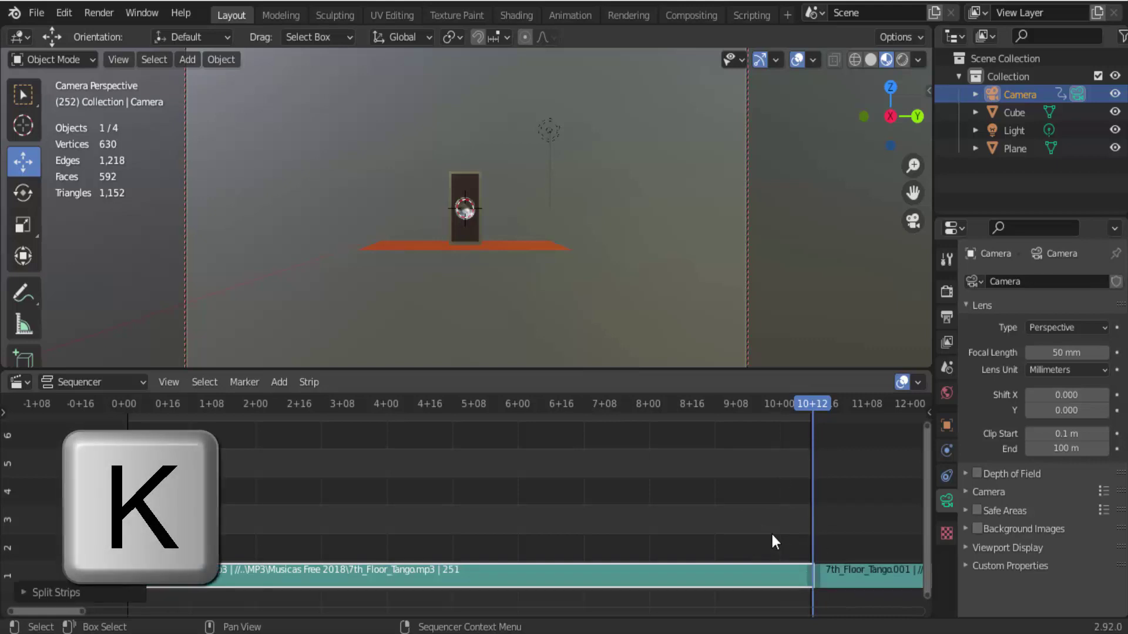
left_click(850, 573)
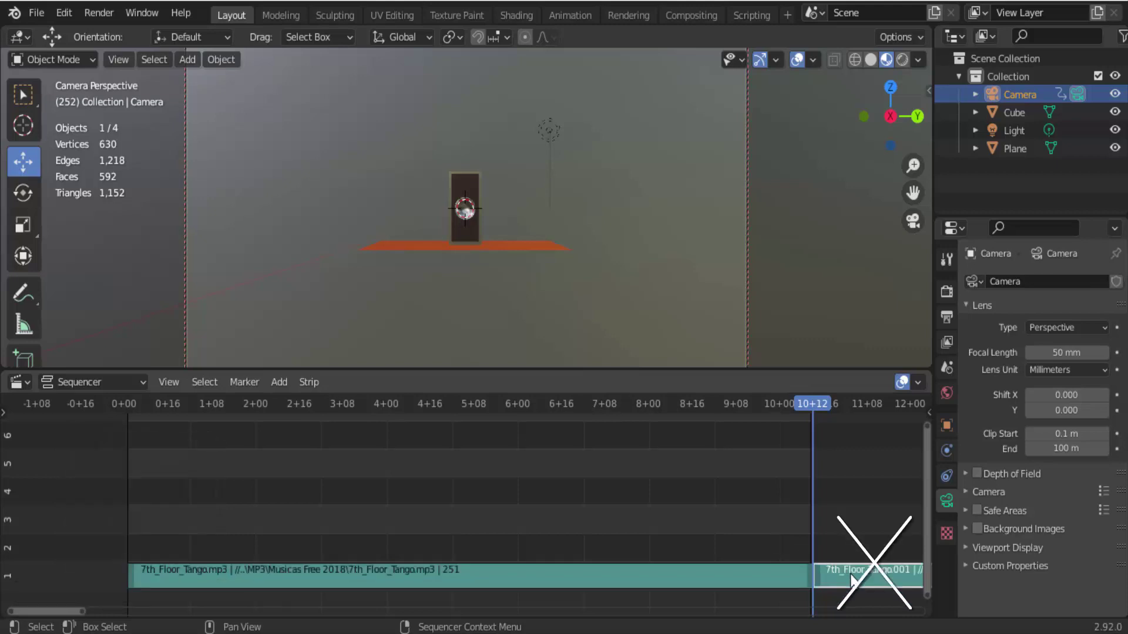
key("Delete")
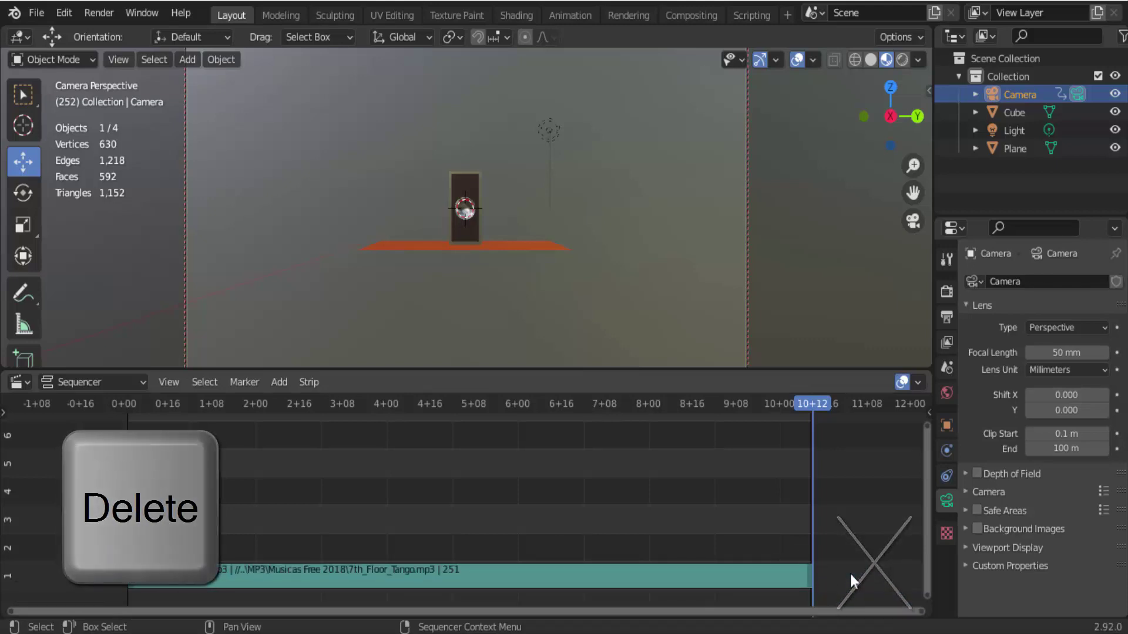
left_click(127, 405)
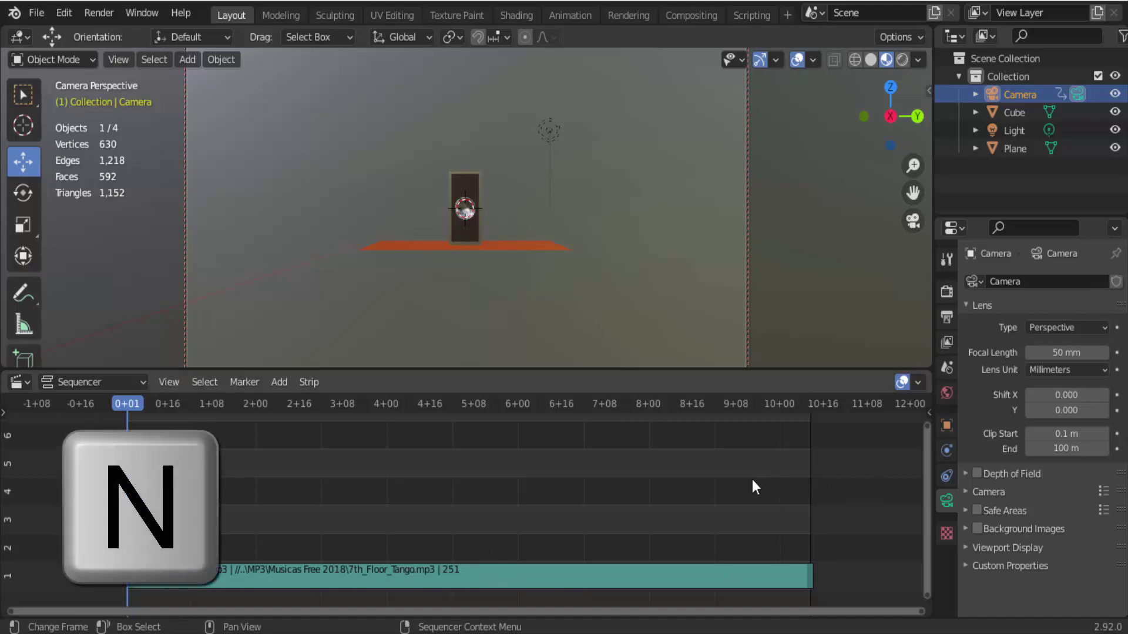
Set the tango strip's Volume to 0.000 in the sidebar and keyframe it at frame 1.
key("n")
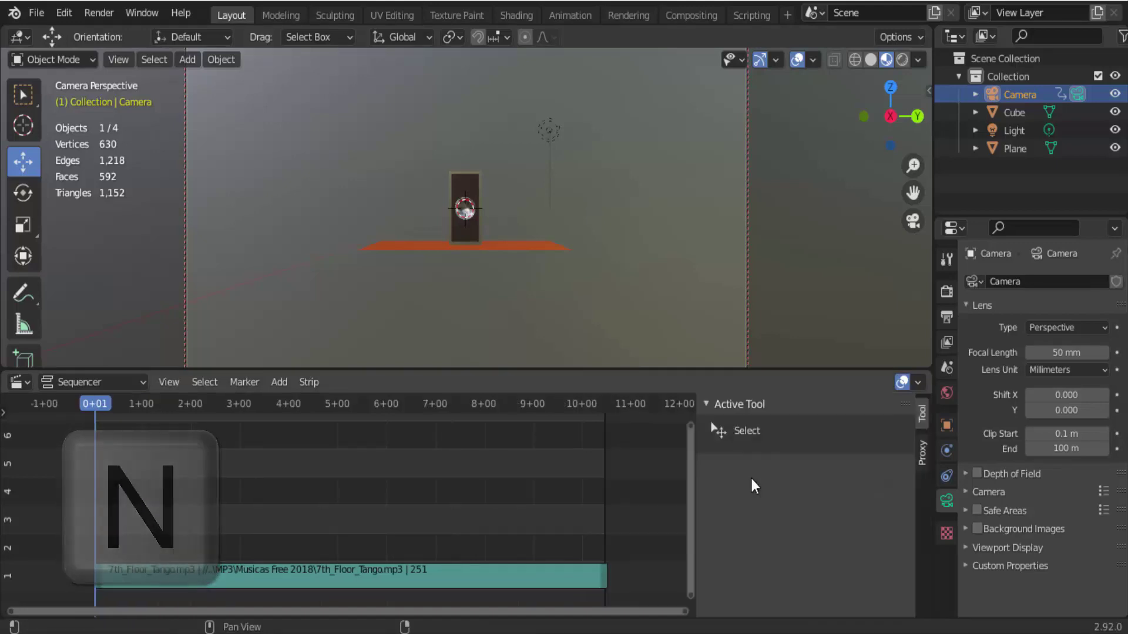
left_click(188, 572)
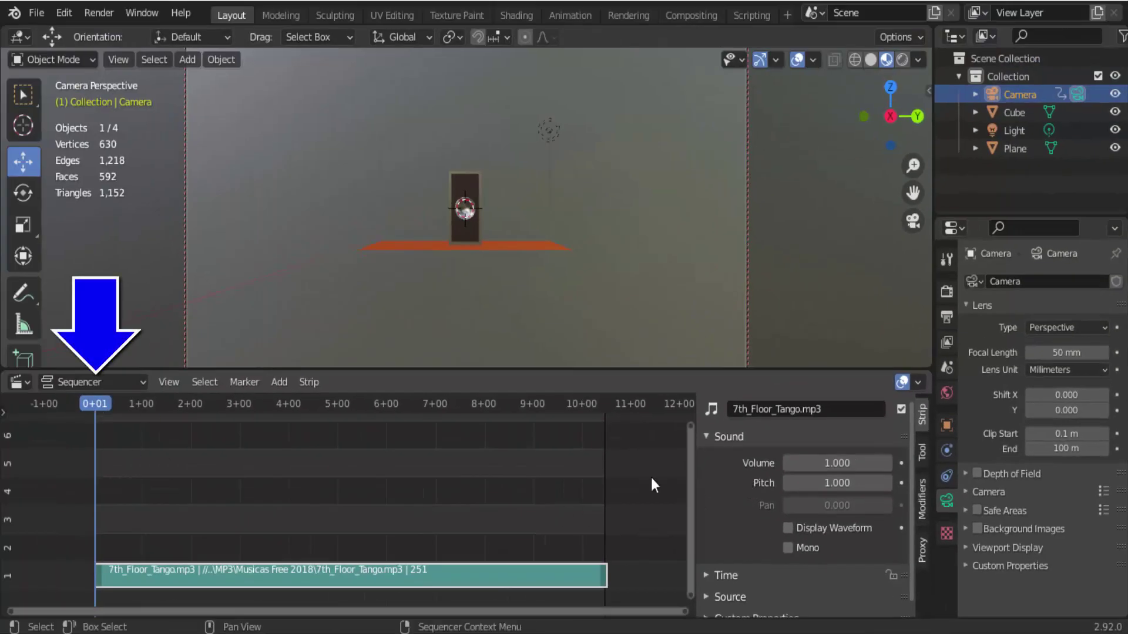
left_click_drag(837, 463, 793, 463)
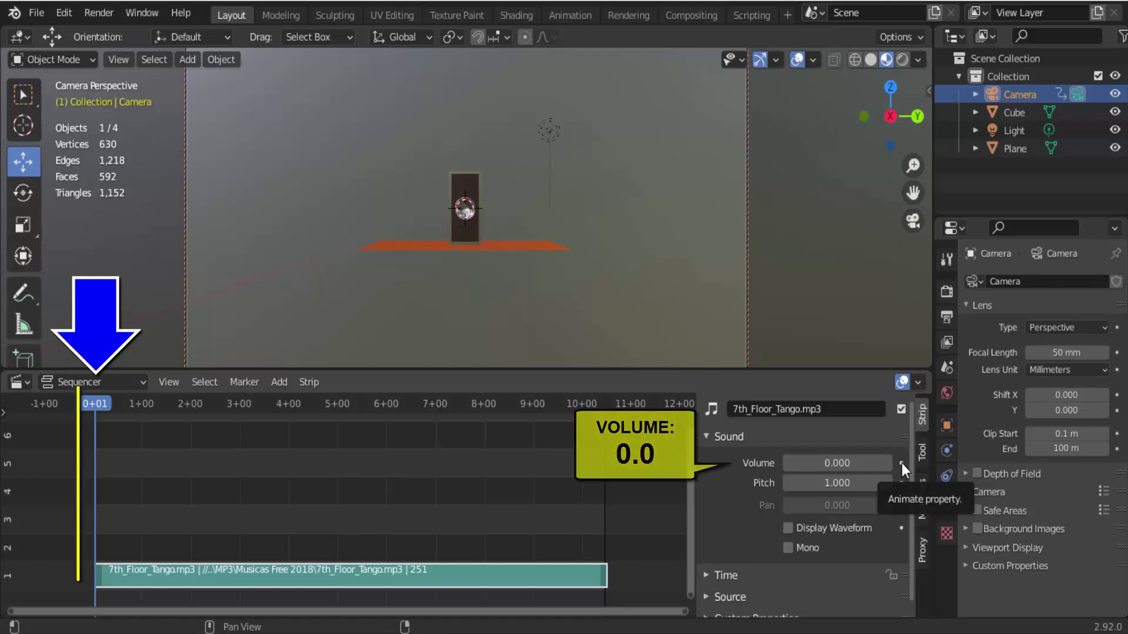
left_click(902, 463)
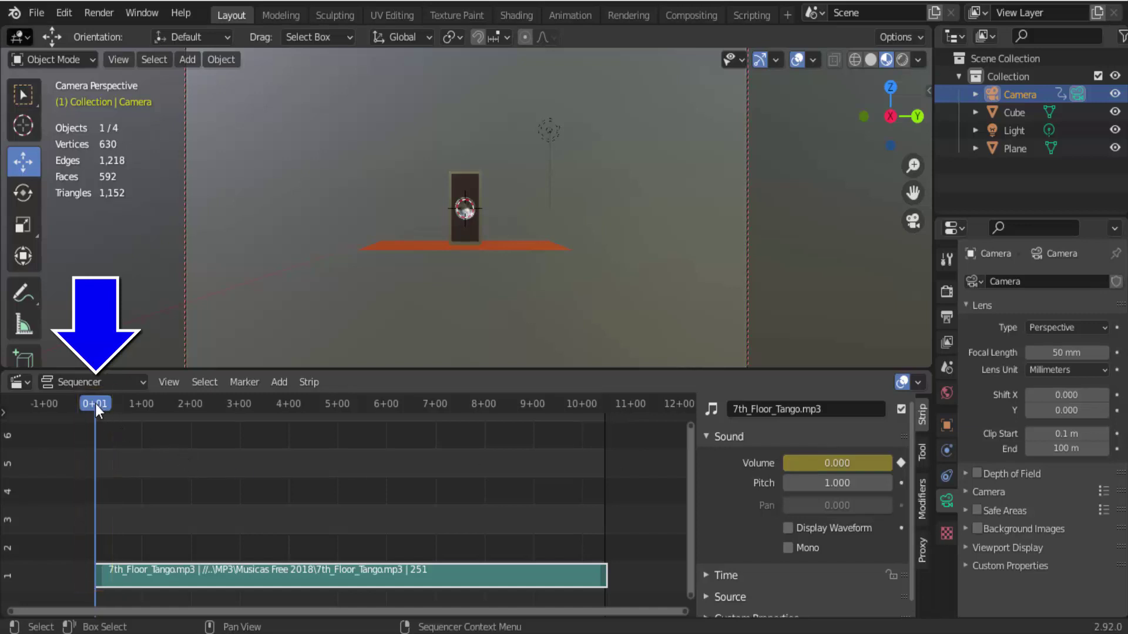
Key the tango volume at 4.2 on frame 4+08 and again on 5+23.
left_click_drag(96, 404, 305, 416)
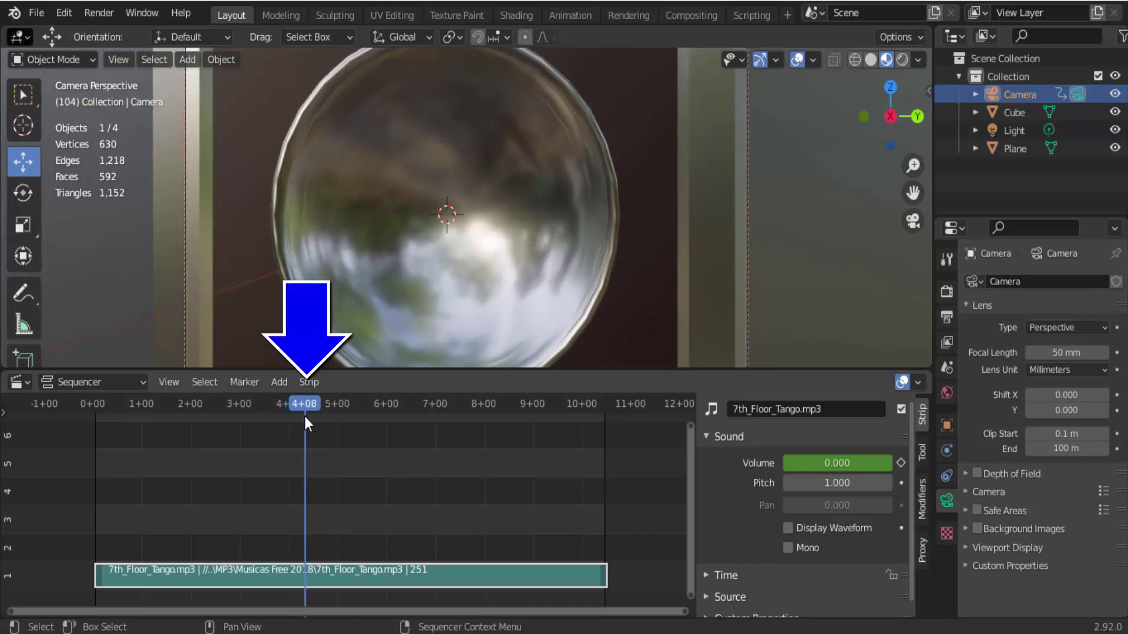
left_click_drag(838, 463, 848, 463)
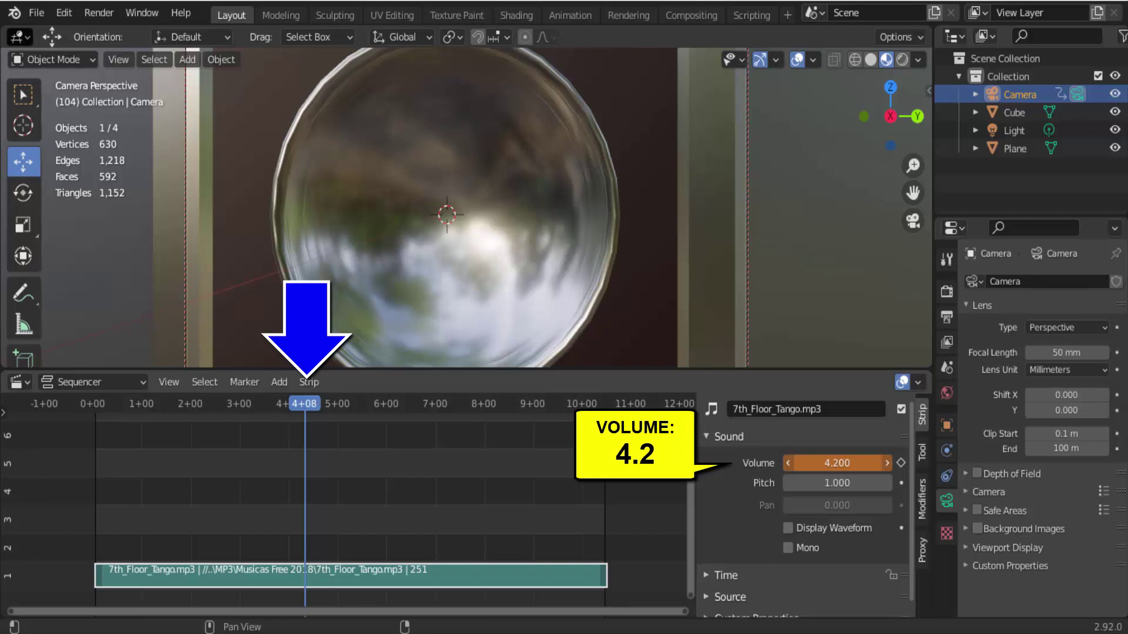
left_click(904, 462)
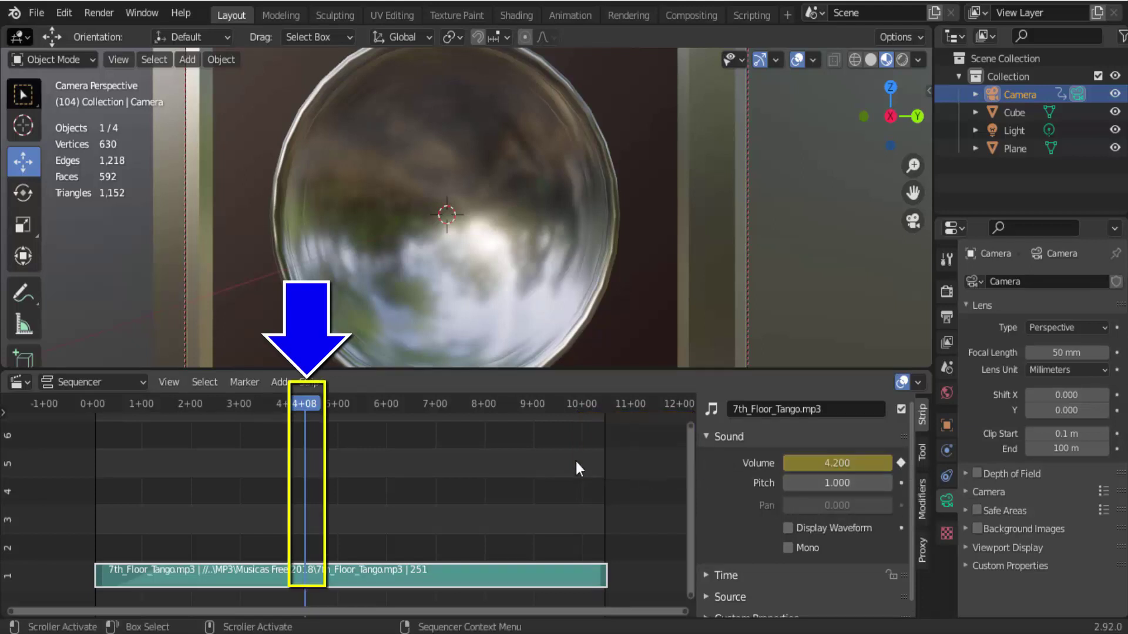
left_click_drag(304, 403, 384, 408)
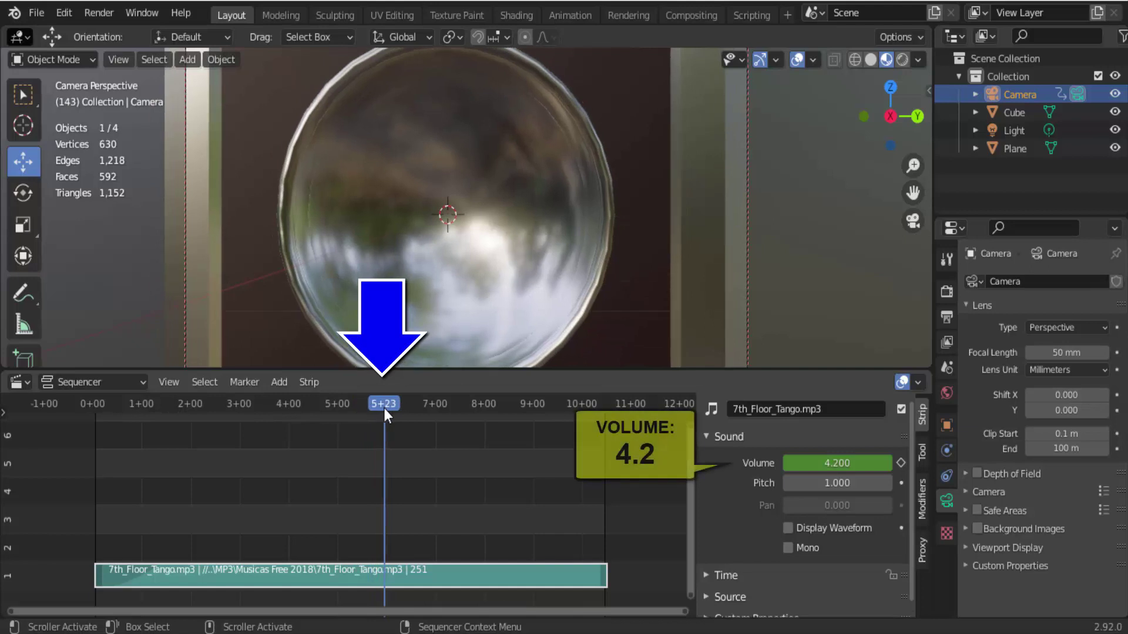
left_click(901, 463)
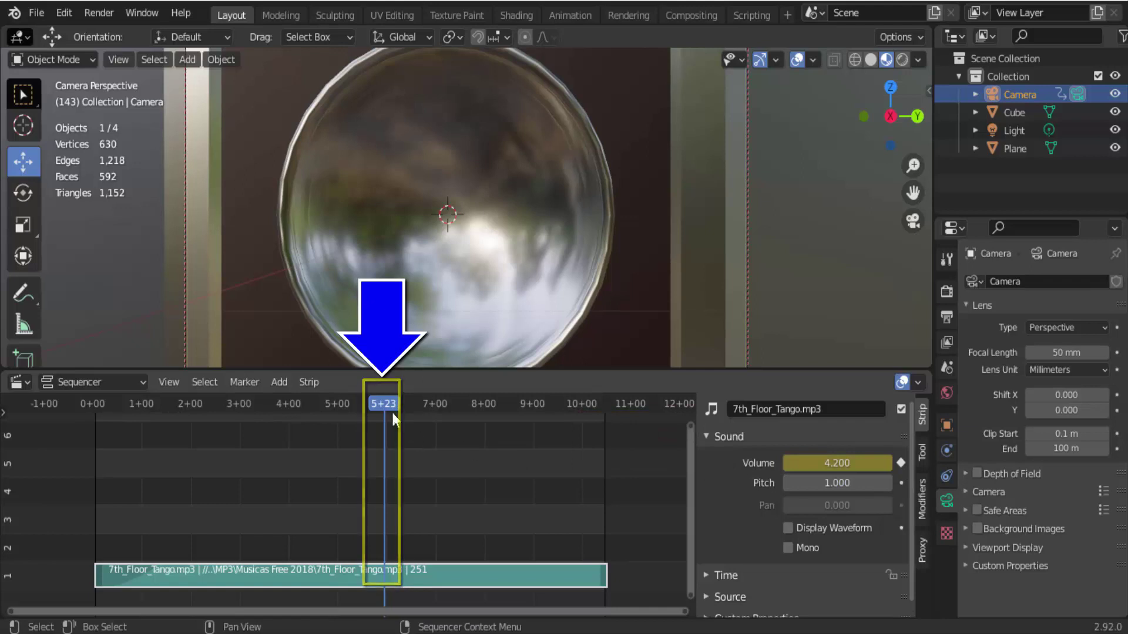
Key the volume back to 0 at 10+12 and play the animation to hear the fade.
left_click_drag(396, 405, 608, 434)
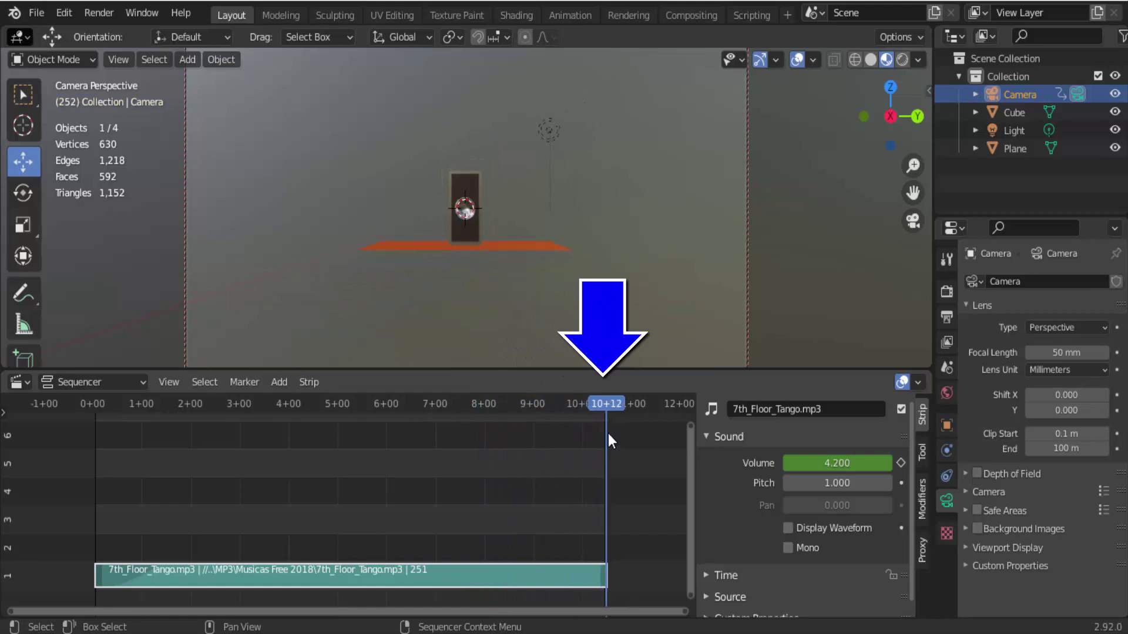
left_click_drag(838, 463, 787, 462)
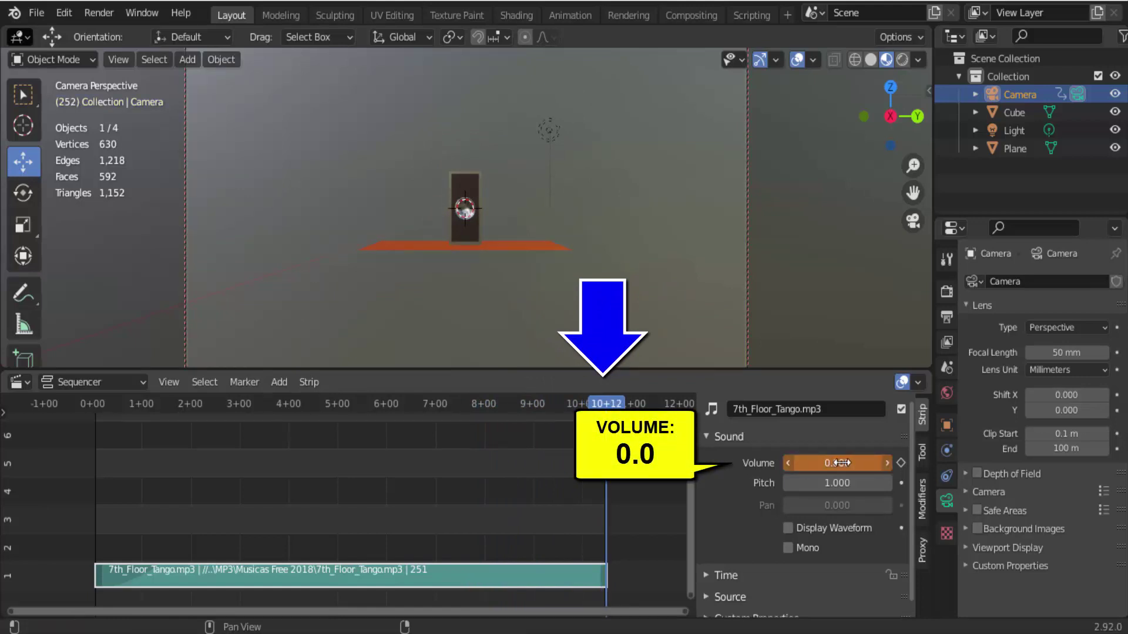
left_click(901, 462)
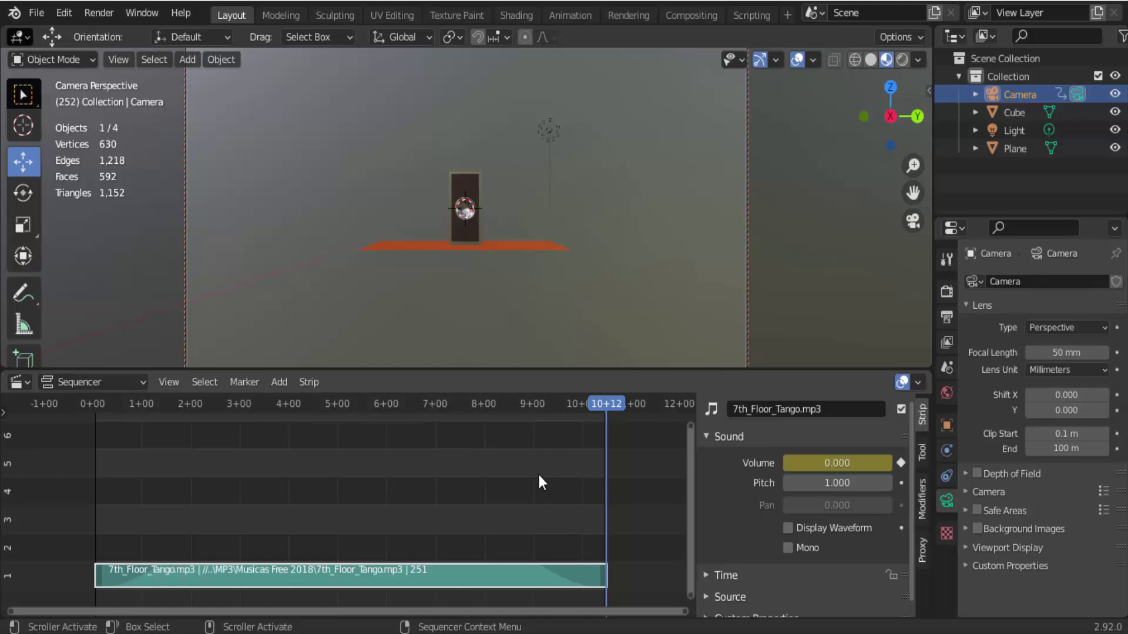
key("space")
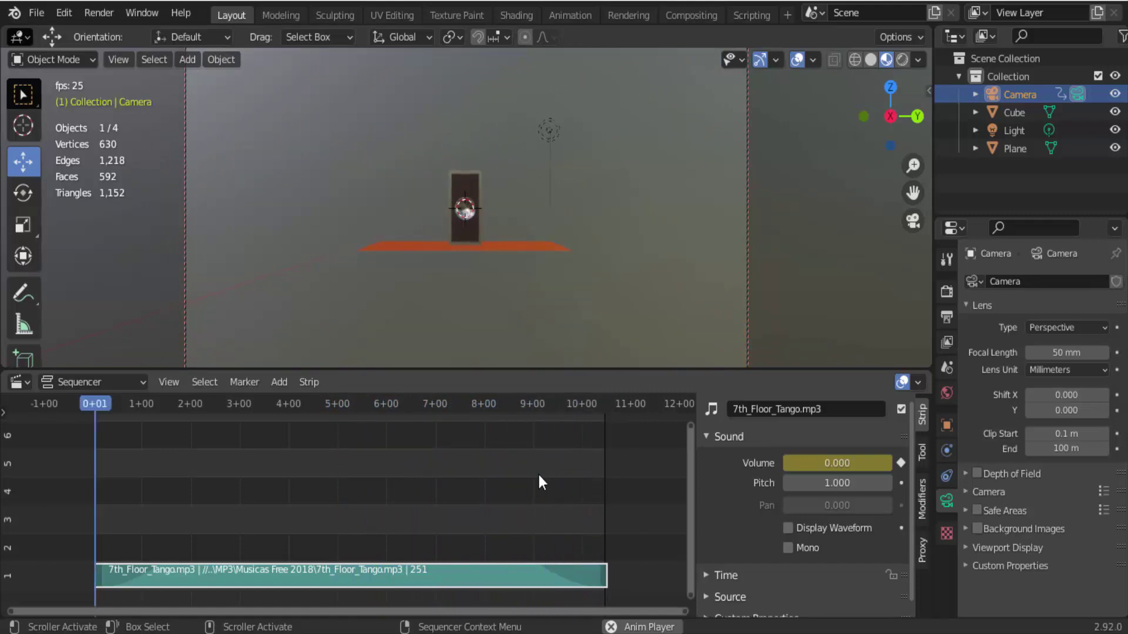
Stop playback near frame 0+05, where the tango volume reads 0.019.
key("space")
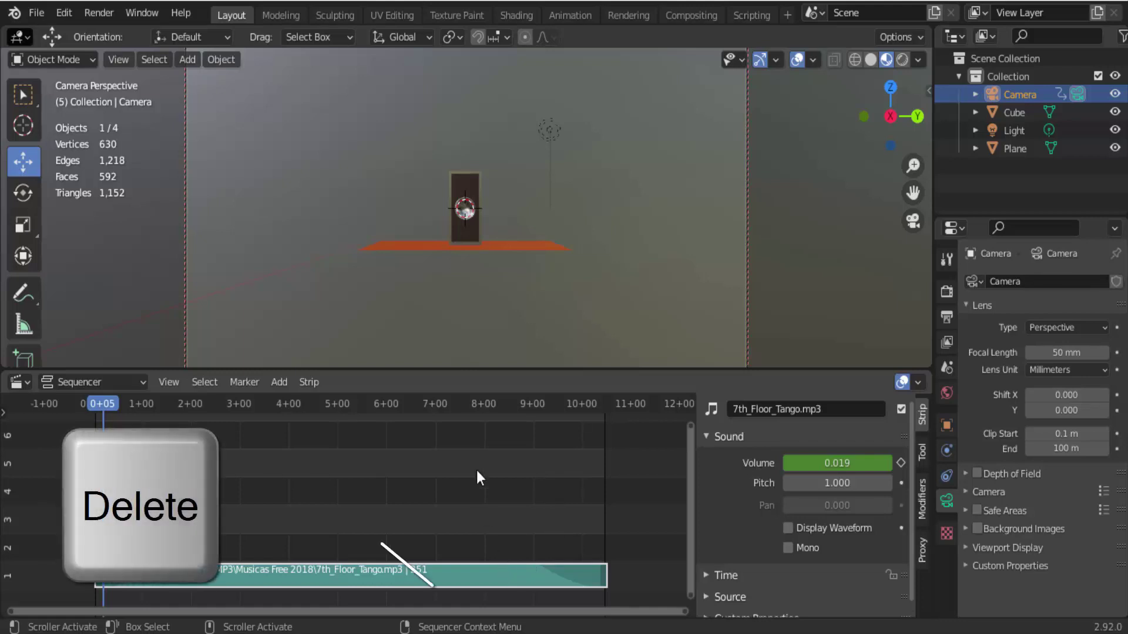
Delete the tango sound strip and turn the bottom area into the Timeline.
key("Delete")
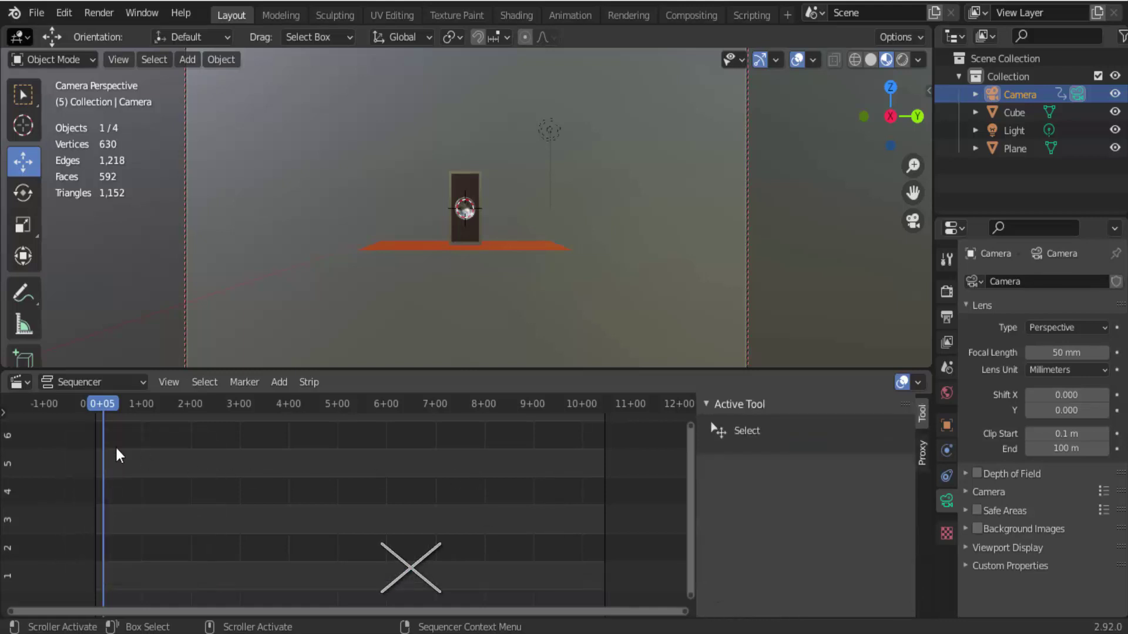
left_click(18, 383)
left_click(241, 451)
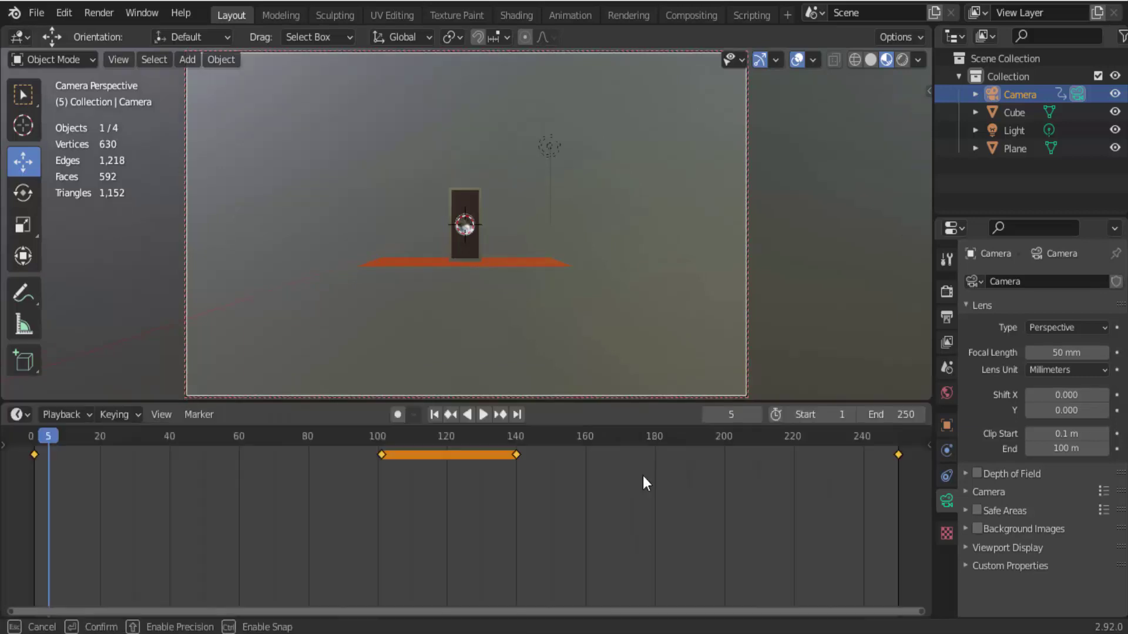
Enlarge the 3D view and play back and scrub through the camera keyframes.
left_click_drag(635, 403, 630, 488)
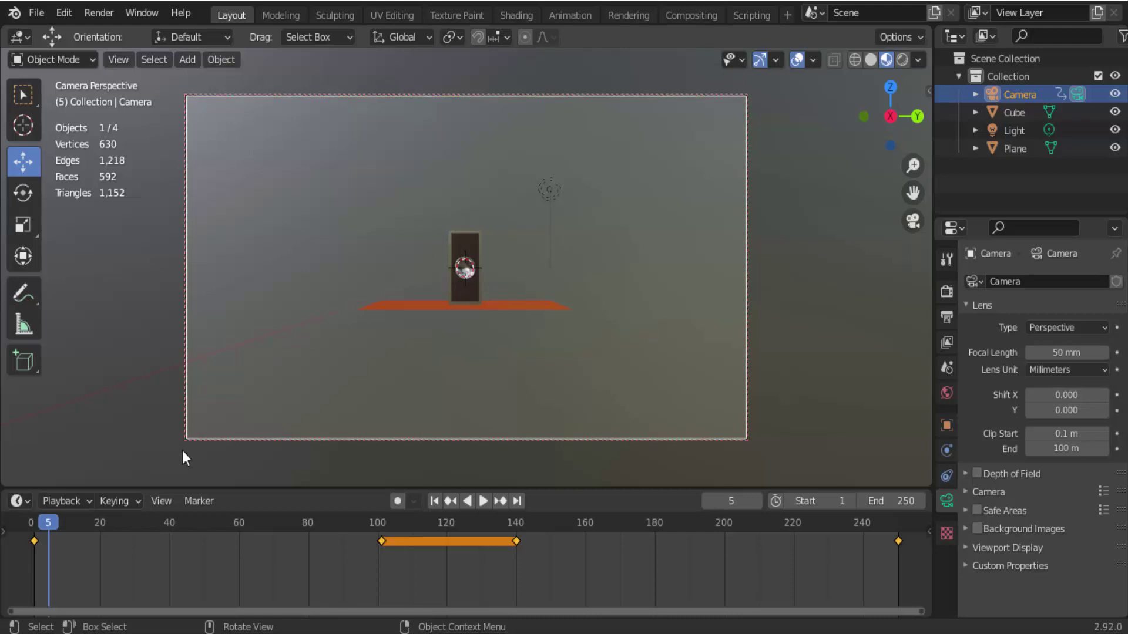
key("shift+ctrl+space")
mouse_move(66, 524)
left_mouse_down()
mouse_move(28, 524)
mouse_move(37, 523)
left_mouse_up()
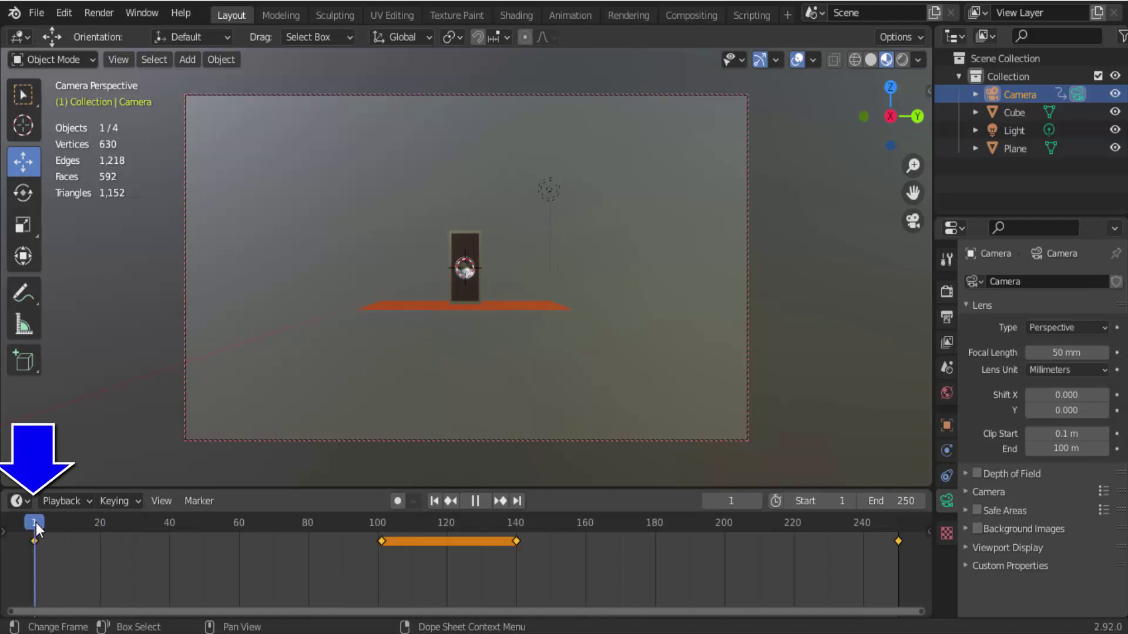
Stop playback, add a Speaker object, and view it in Solid shading outside the camera view.
key("space")
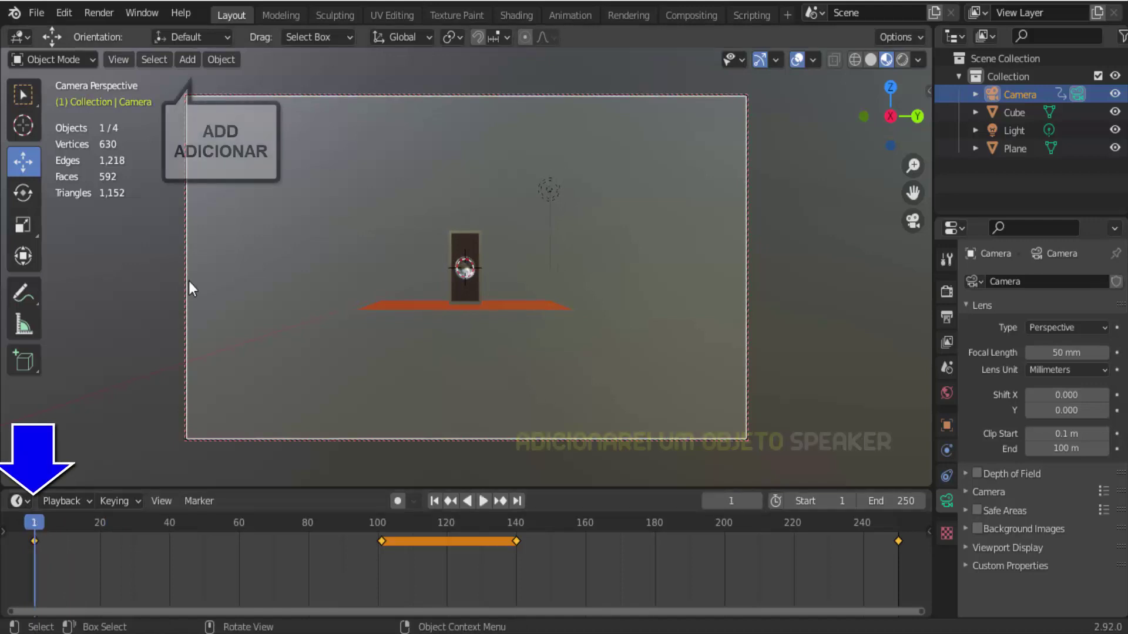
left_click(189, 58)
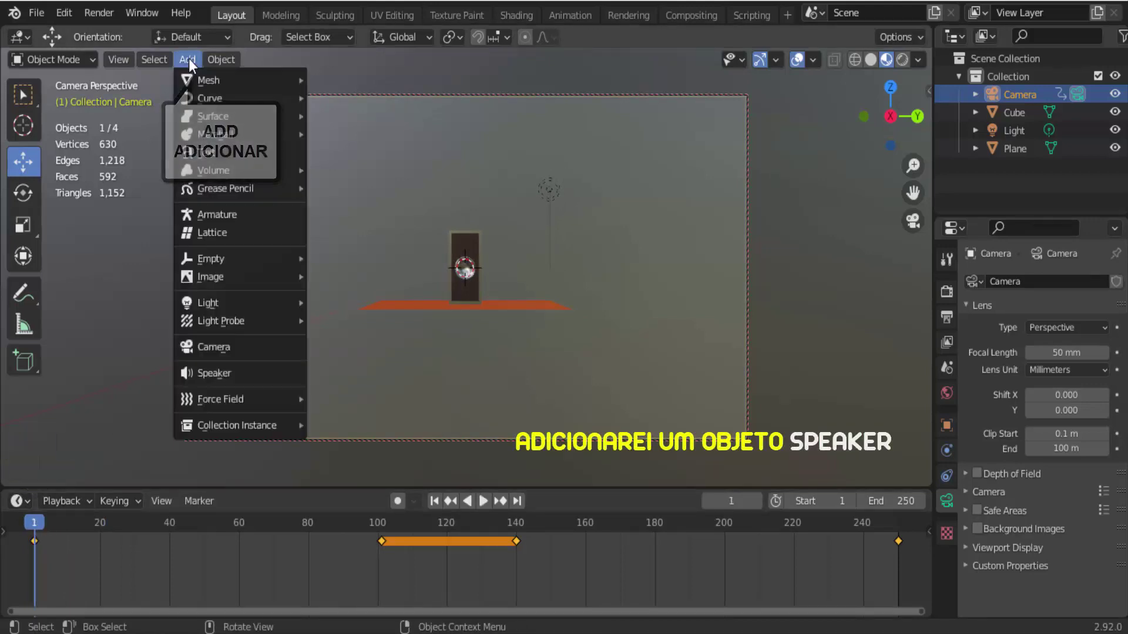
left_click(216, 369)
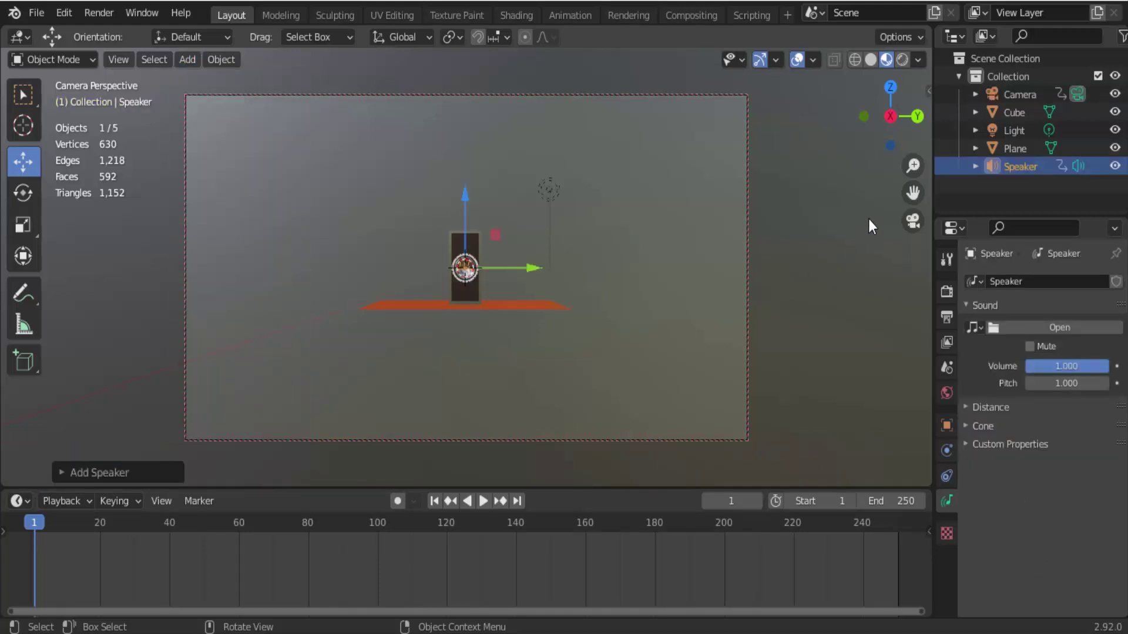
left_click(870, 57)
left_click(912, 224)
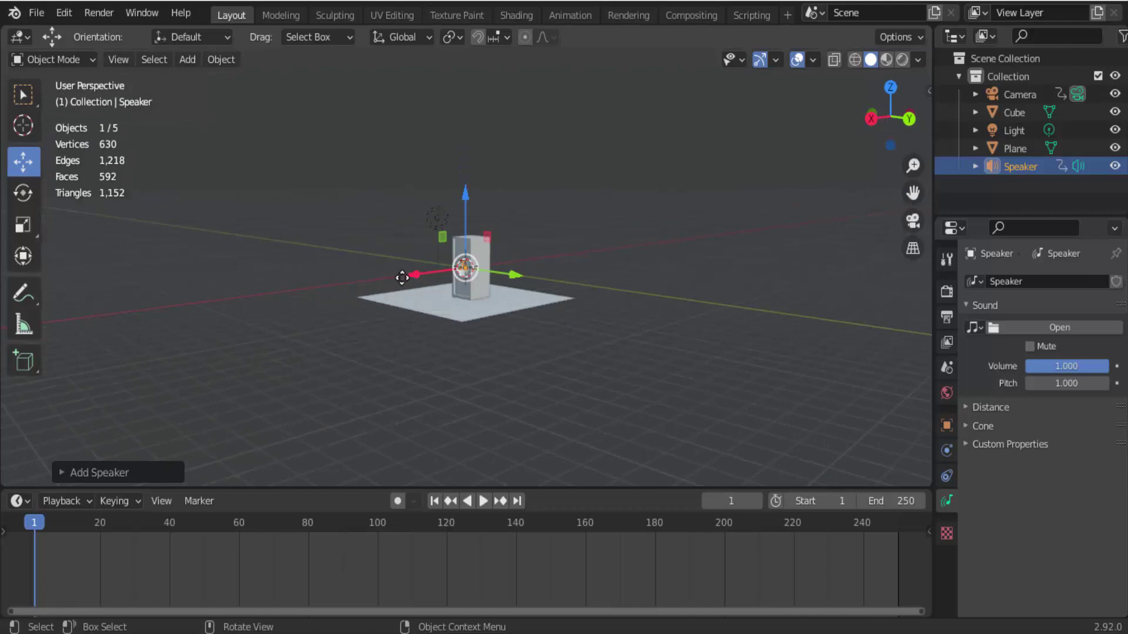
Move the speaker beside the cabinet and rotate it -90° around Y.
left_click_drag(412, 276, 333, 289)
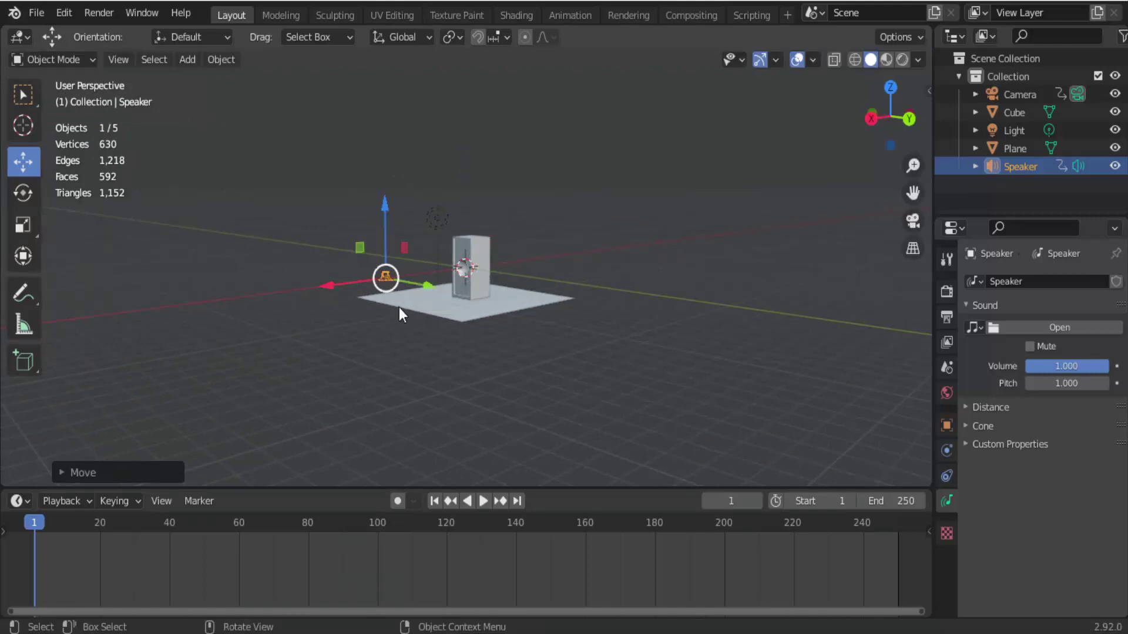
scroll(401, 309, "up", 1)
scroll(402, 311, "up", 4)
scroll(187, 331, "down", 2)
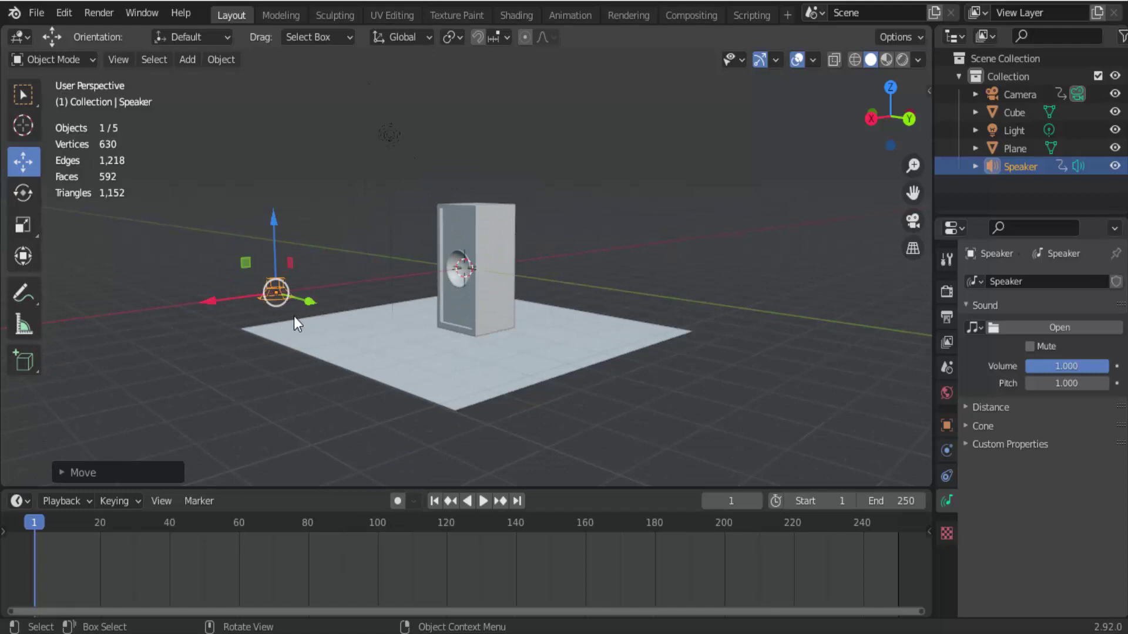
key("r")
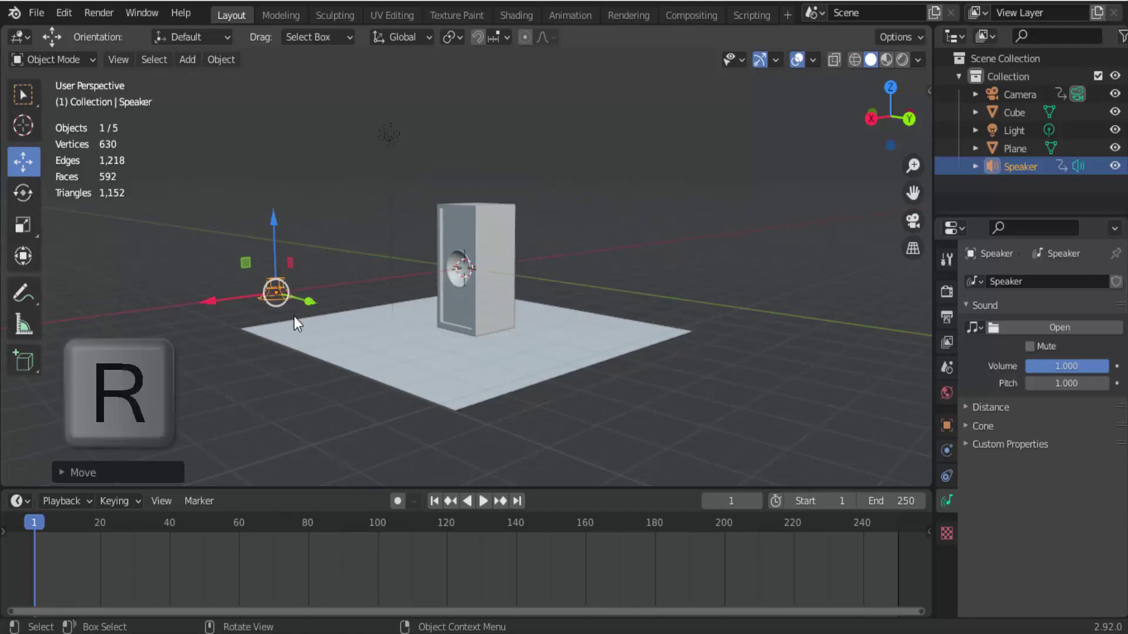
type("y-")
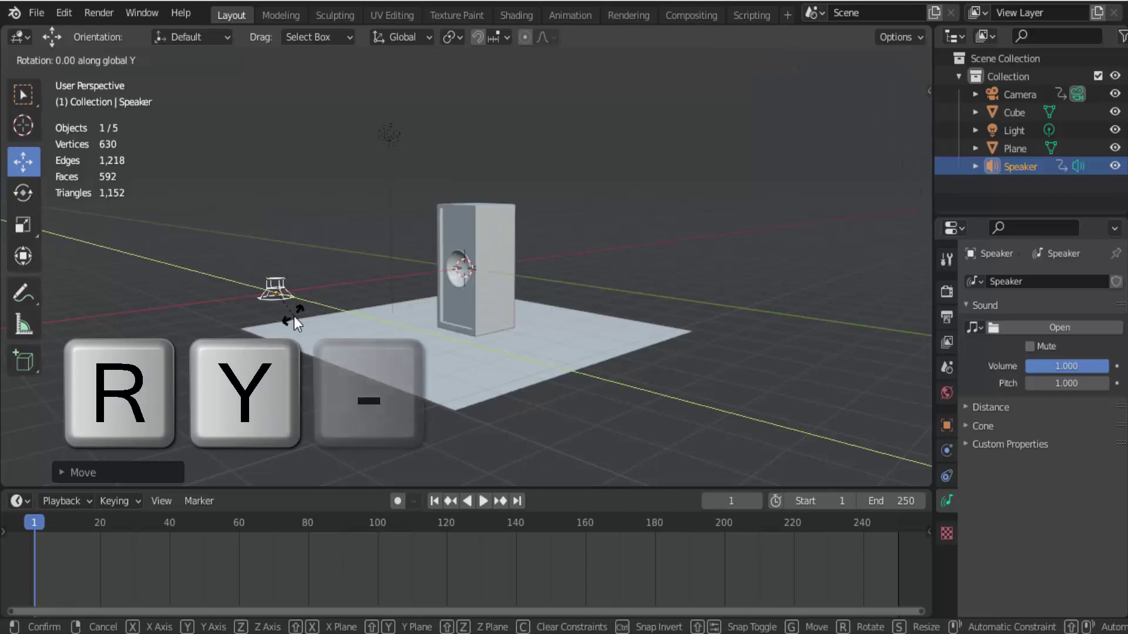
type("90")
left_click(294, 316)
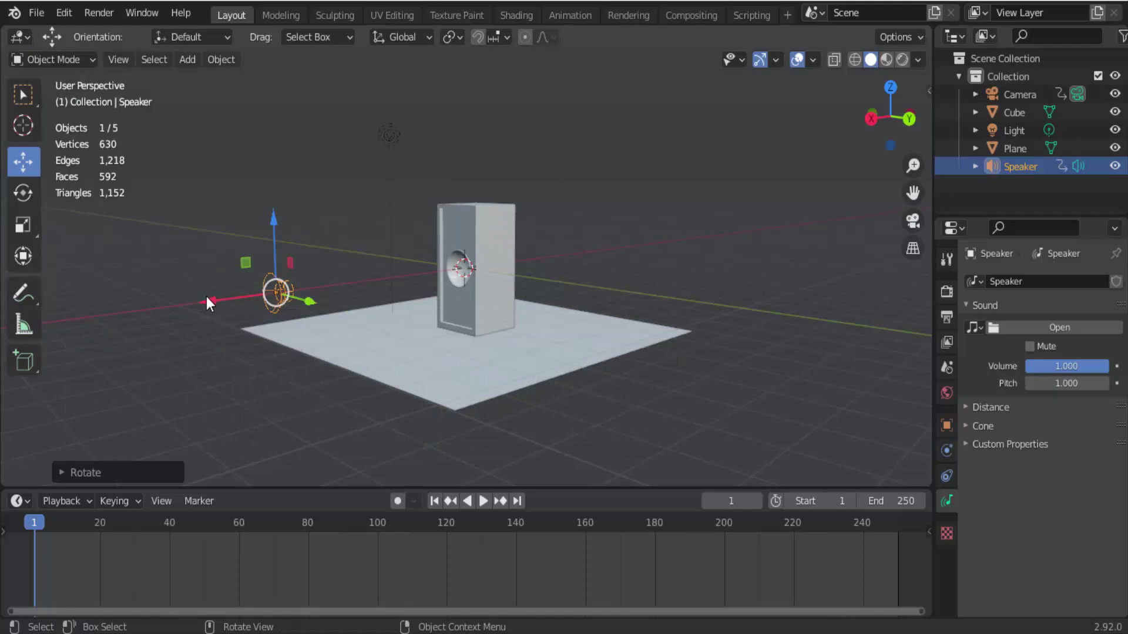
Slide the speaker into the cabinet front and view it through the camera in Material Preview.
left_click_drag(212, 302, 402, 287)
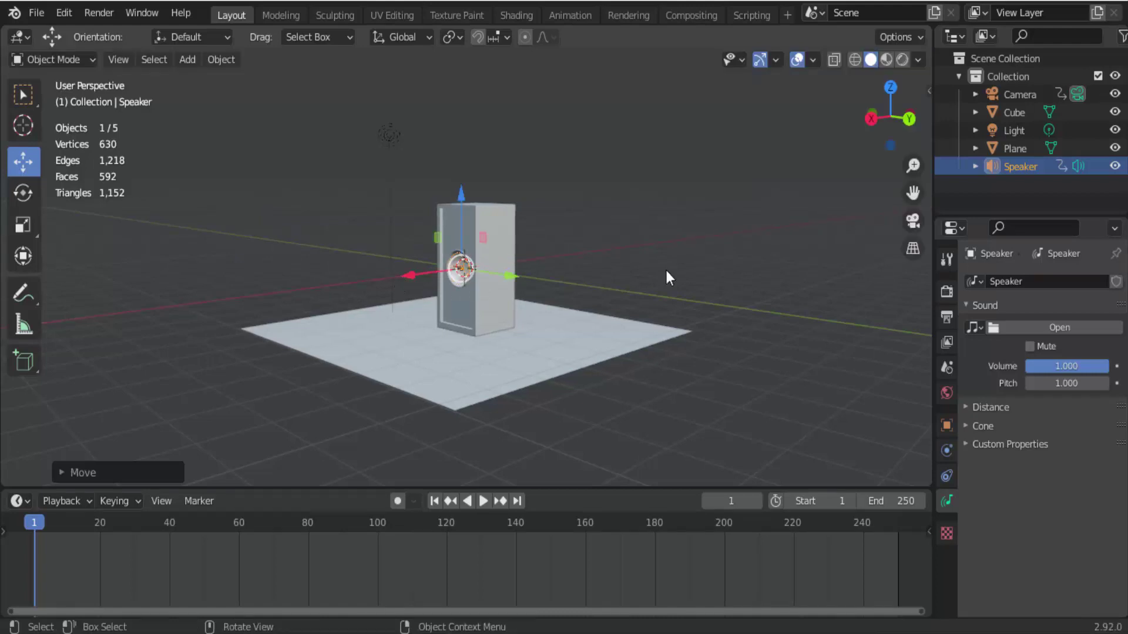
left_click(912, 221)
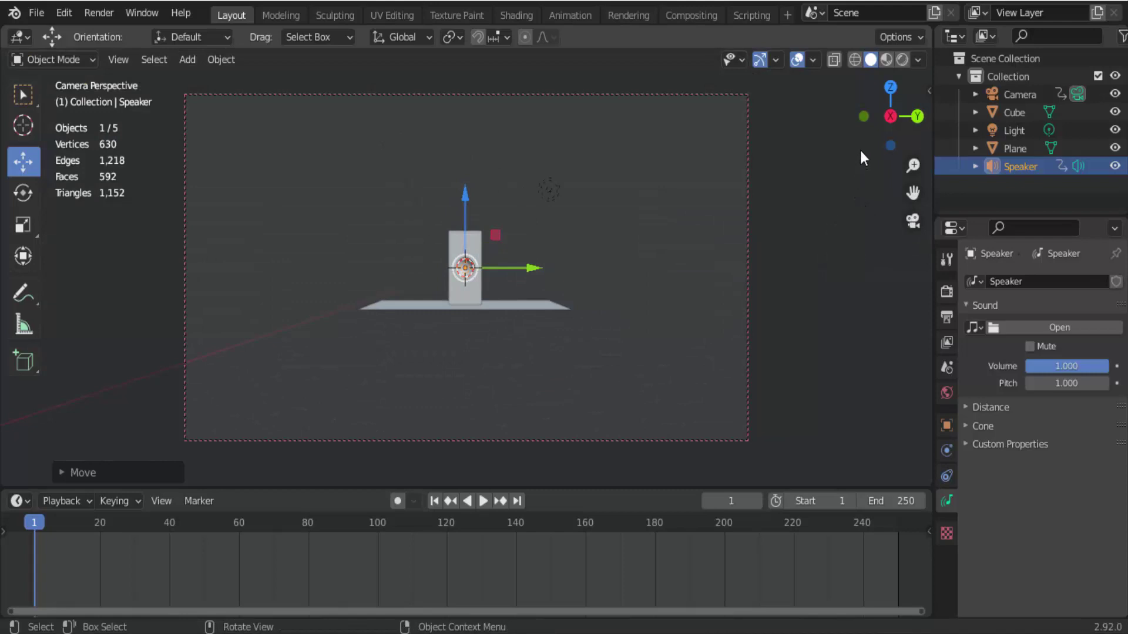
left_click(890, 59)
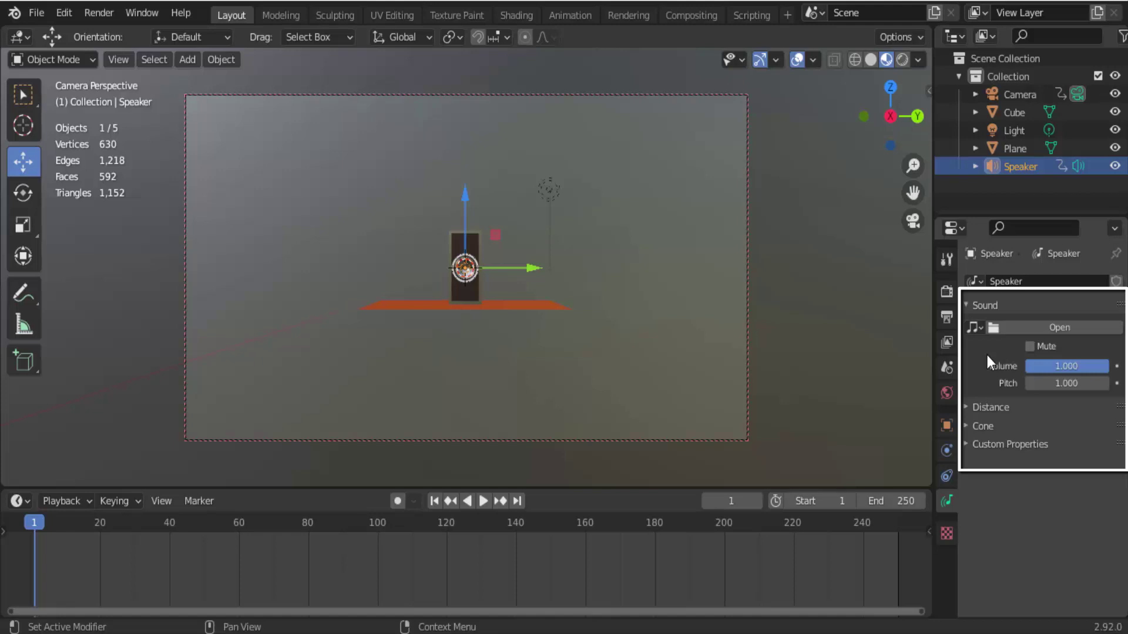
Open 7th_Floor_Tango.mp3 from the Musicas Free 2018 folder as the speaker's sound.
left_click(1053, 326)
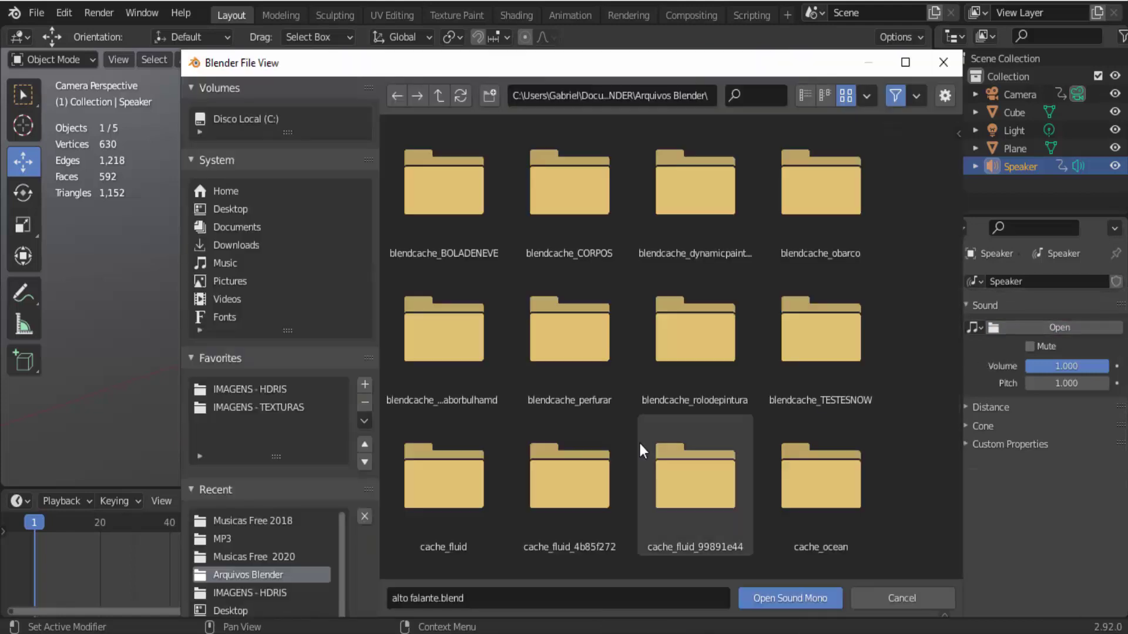
left_click(243, 521)
left_click(453, 230)
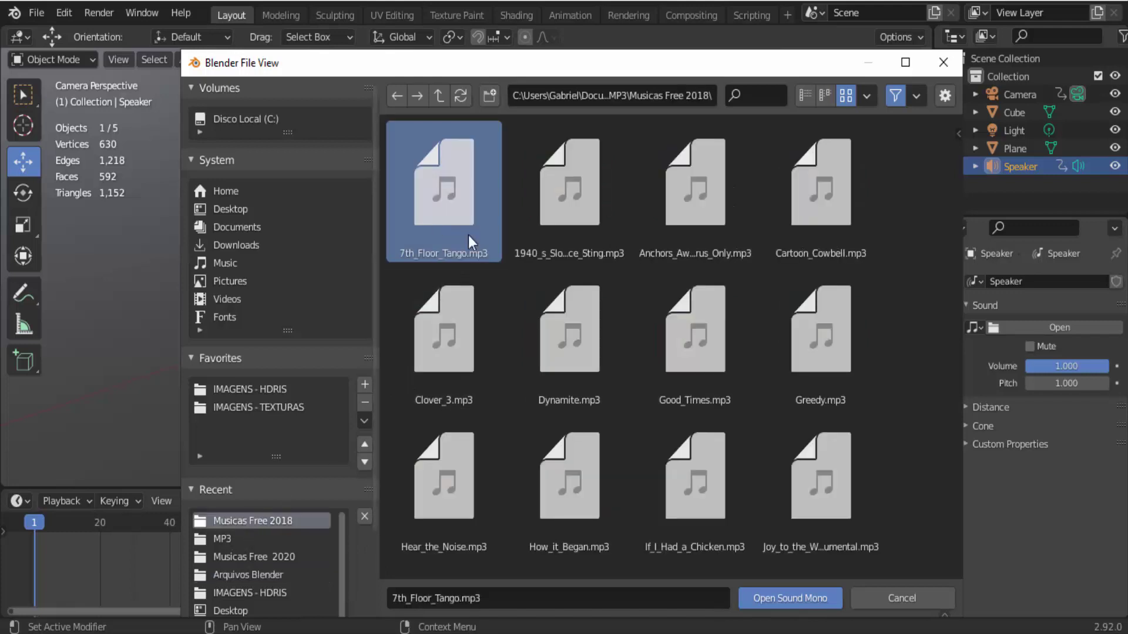
left_click(792, 598)
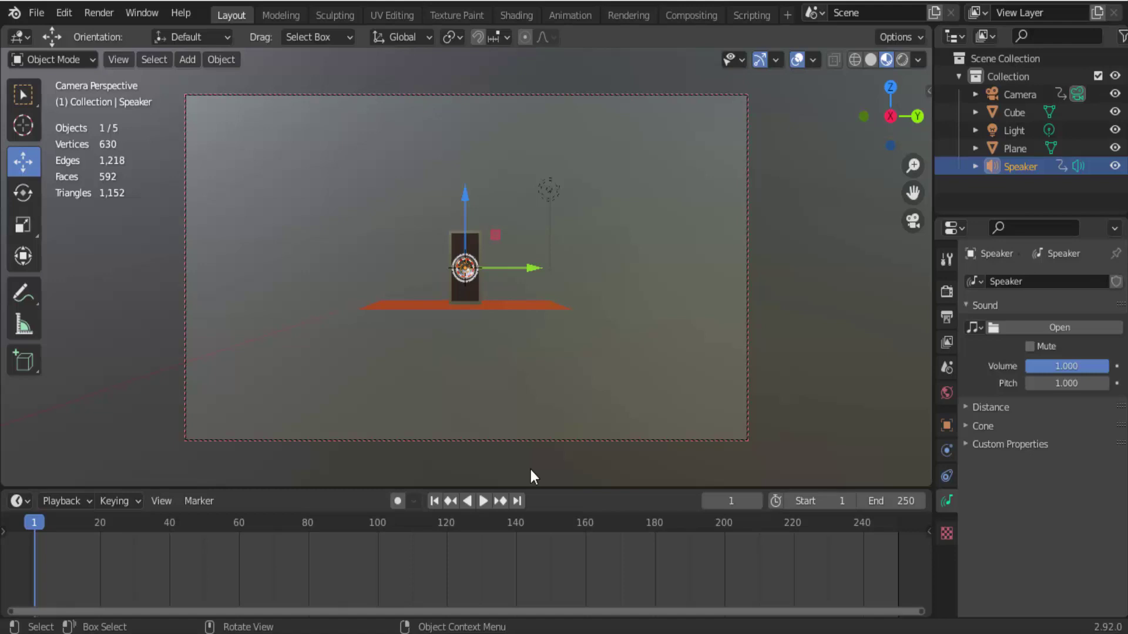
left_click(483, 502)
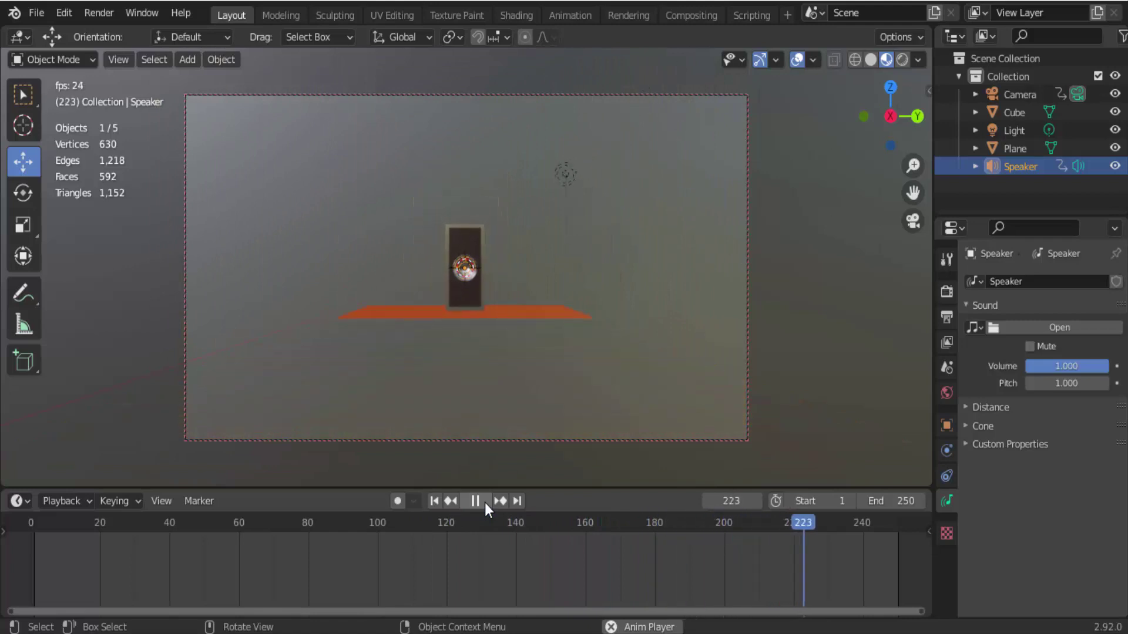
left_click(485, 503)
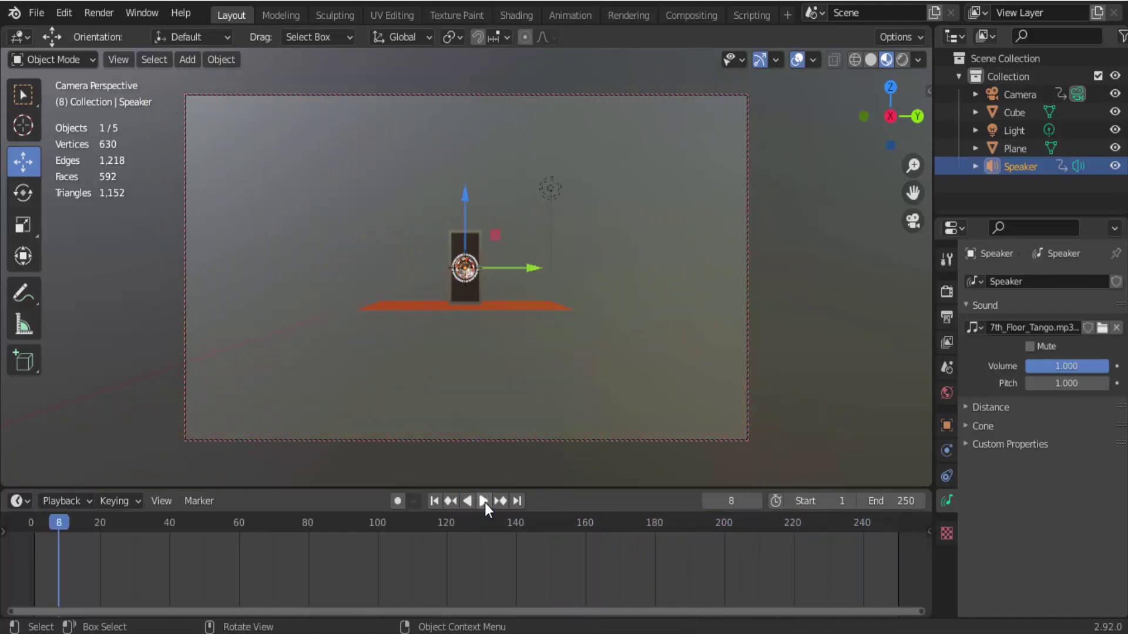
left_click(440, 502)
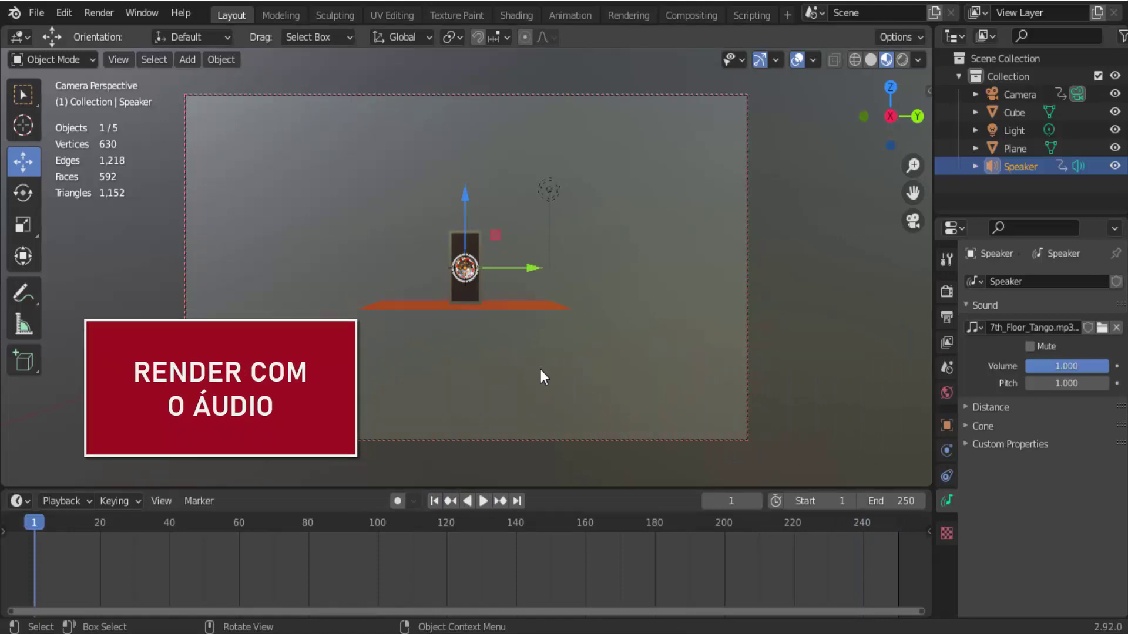
In Output Properties, change the output path to /tmp\TESTE AUDIO.
left_click(947, 293)
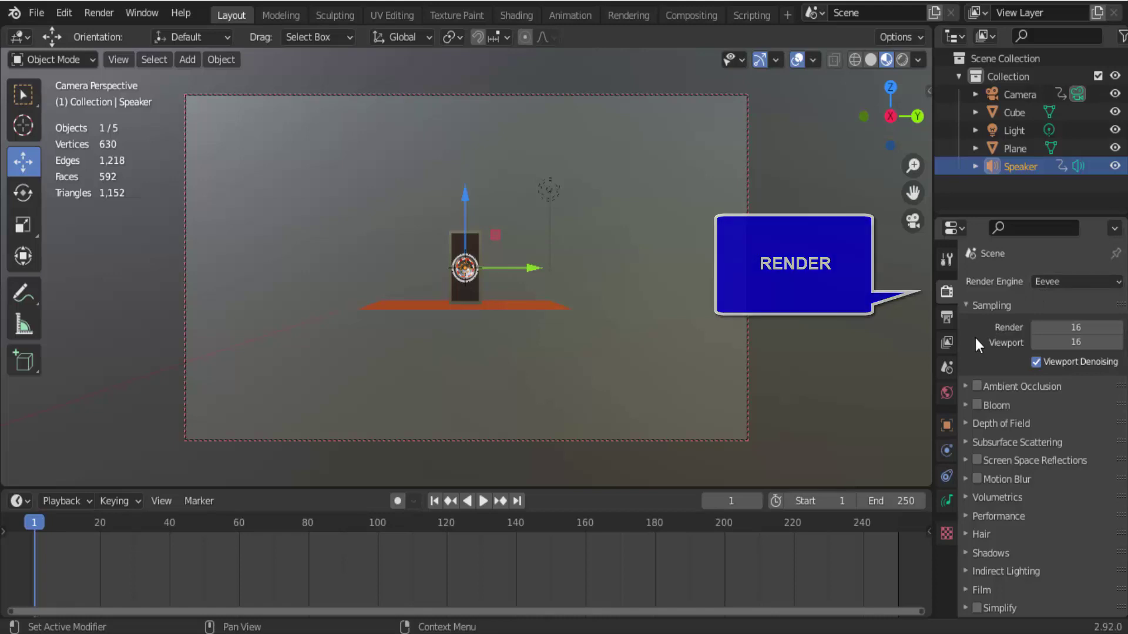
left_click(949, 320)
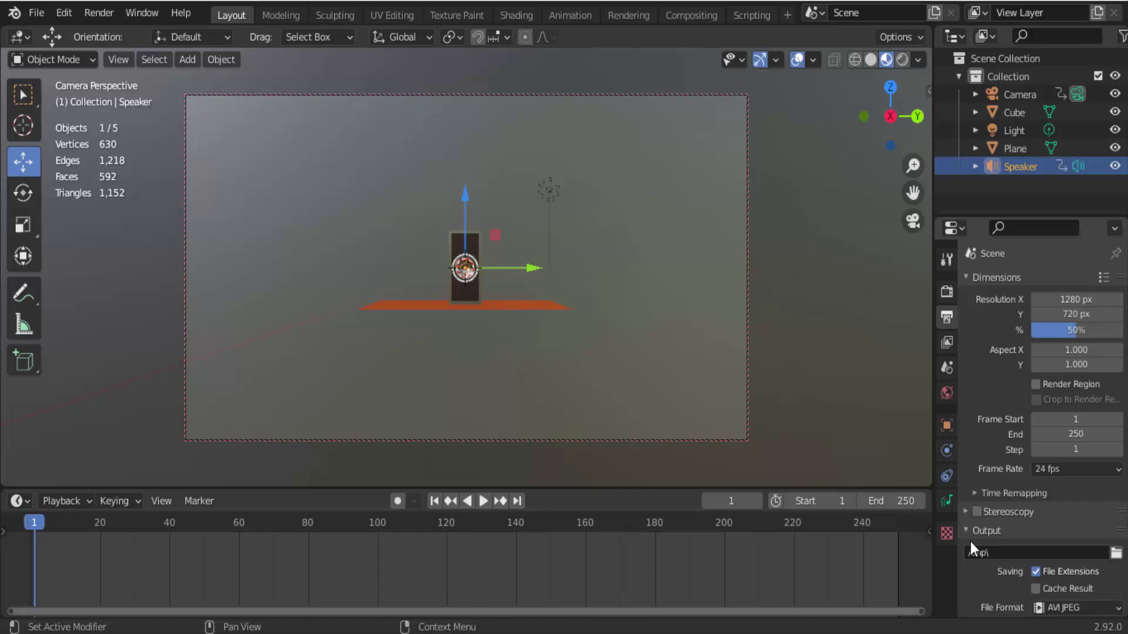
scroll(972, 536, "down", 3)
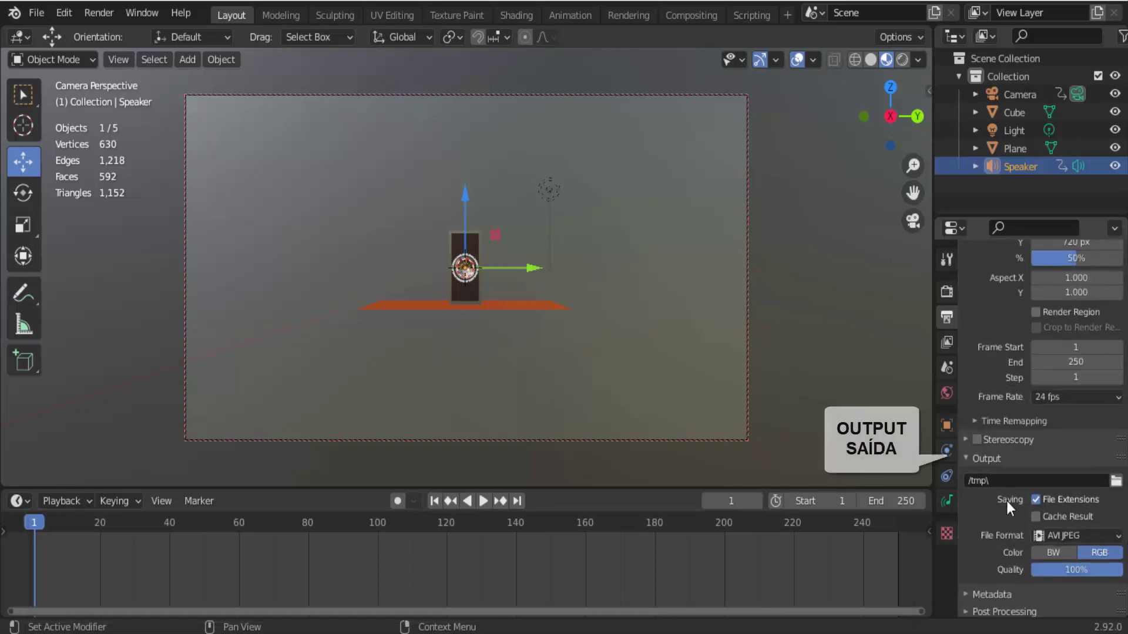
left_click(1002, 481)
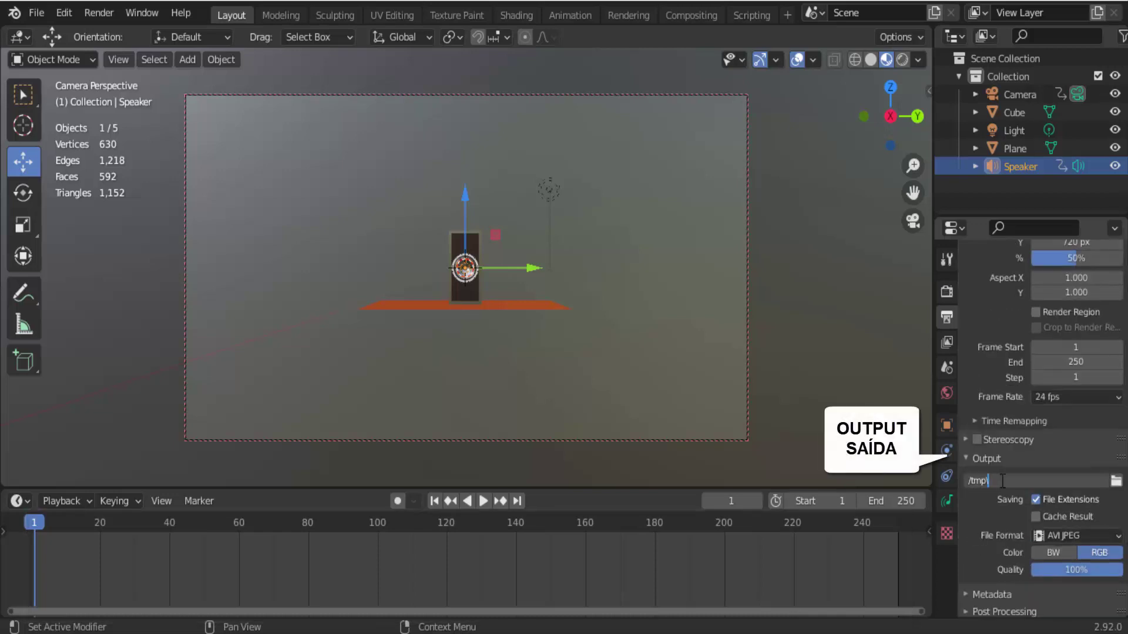
type("TESTE AUD")
type("IO")
key("Return")
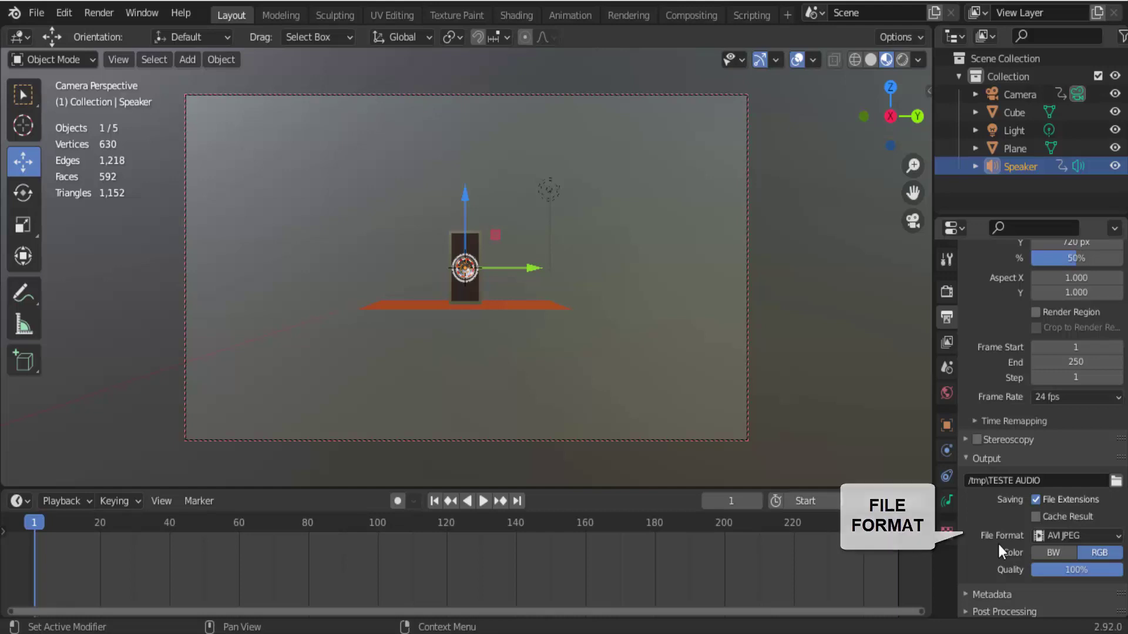
Set the file format to FFmpeg Video with an AVI container.
left_click(1069, 537)
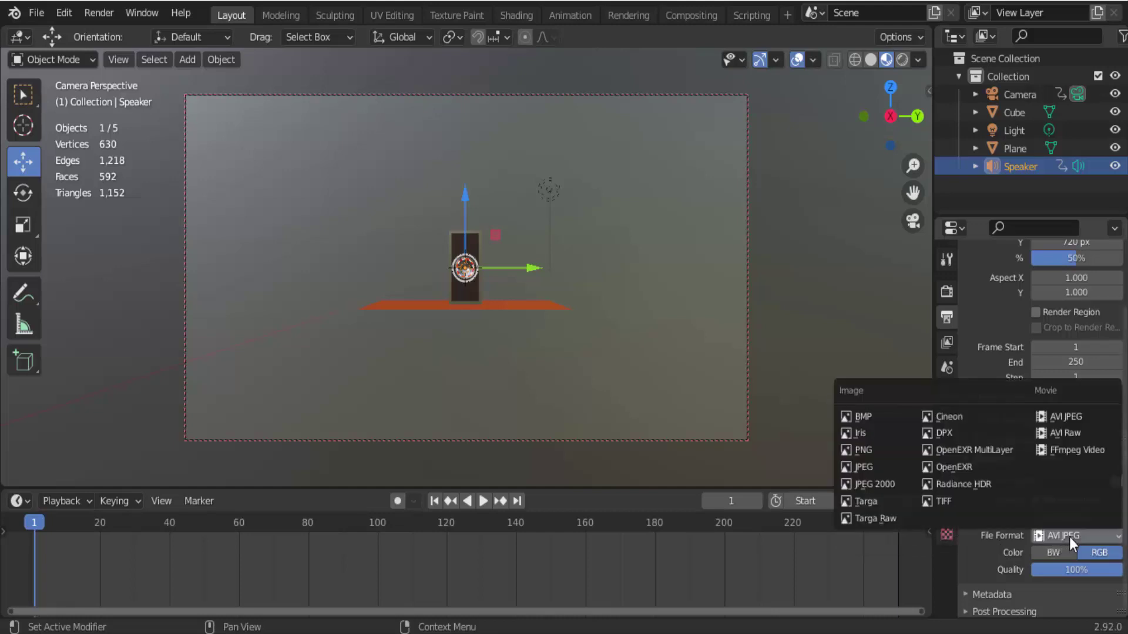
left_click(1071, 455)
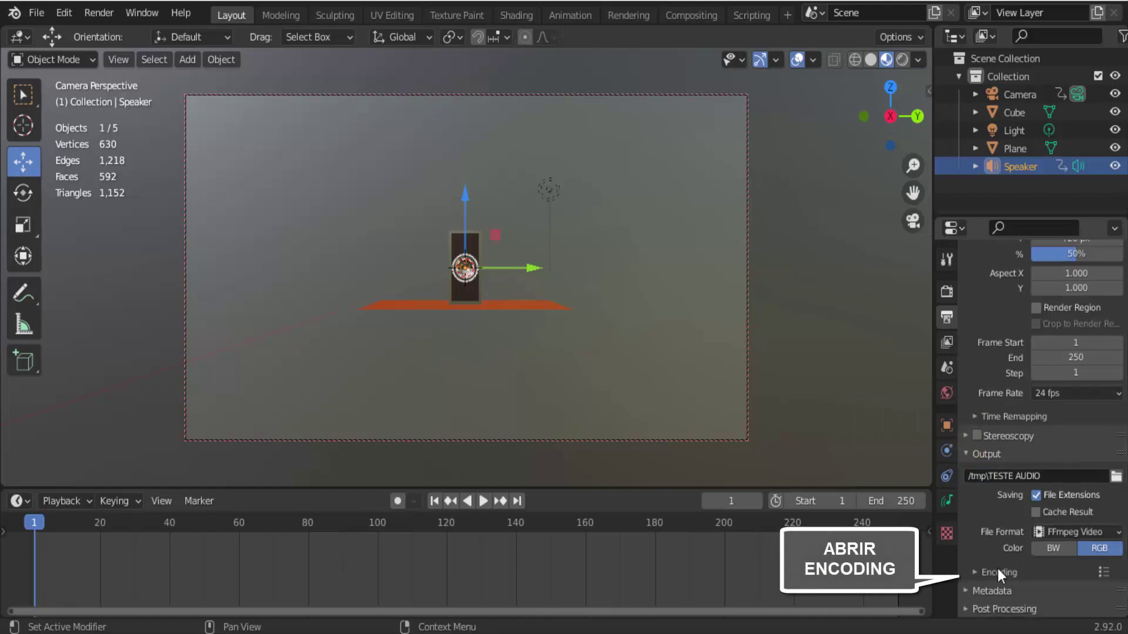
left_click(976, 571)
scroll(976, 569, "down", 2)
scroll(987, 540, "down", 4)
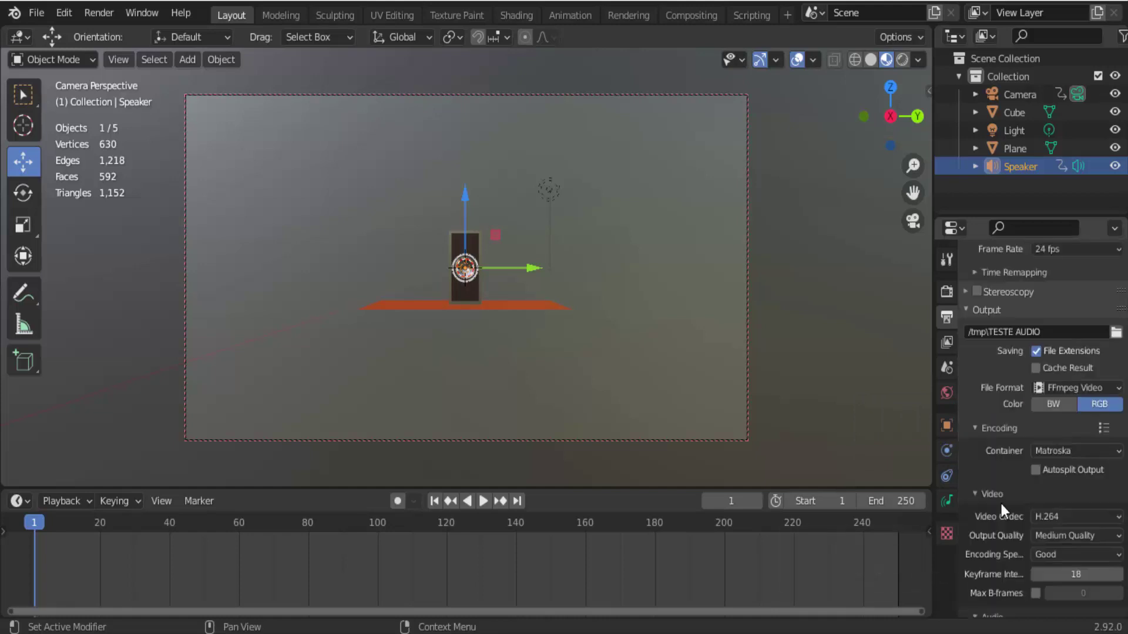
left_click(1076, 450)
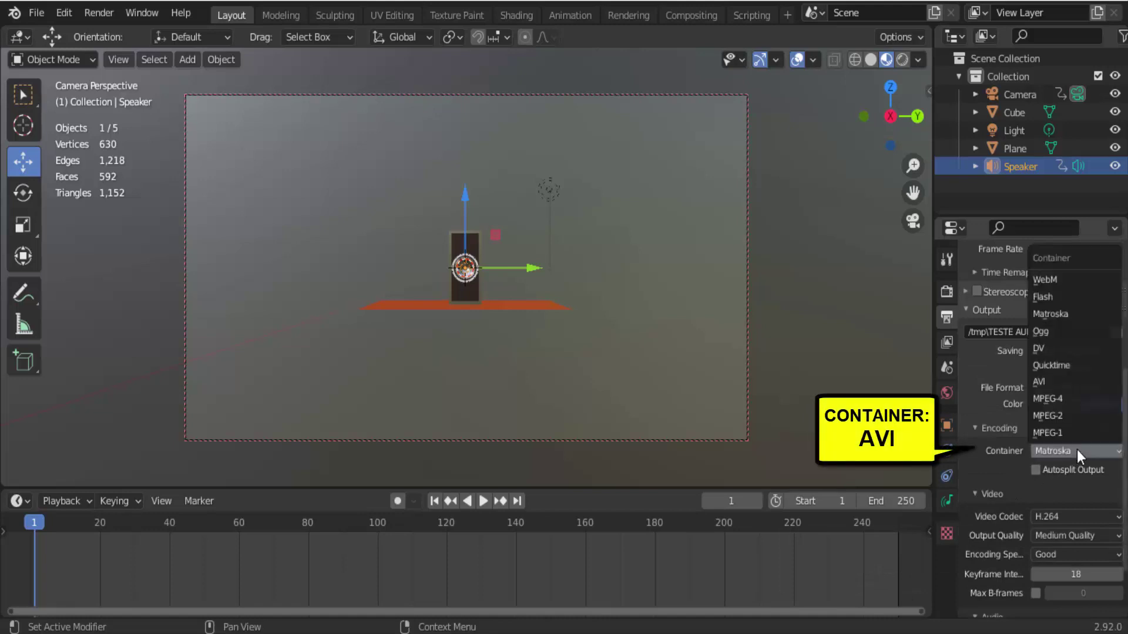
left_click(1058, 382)
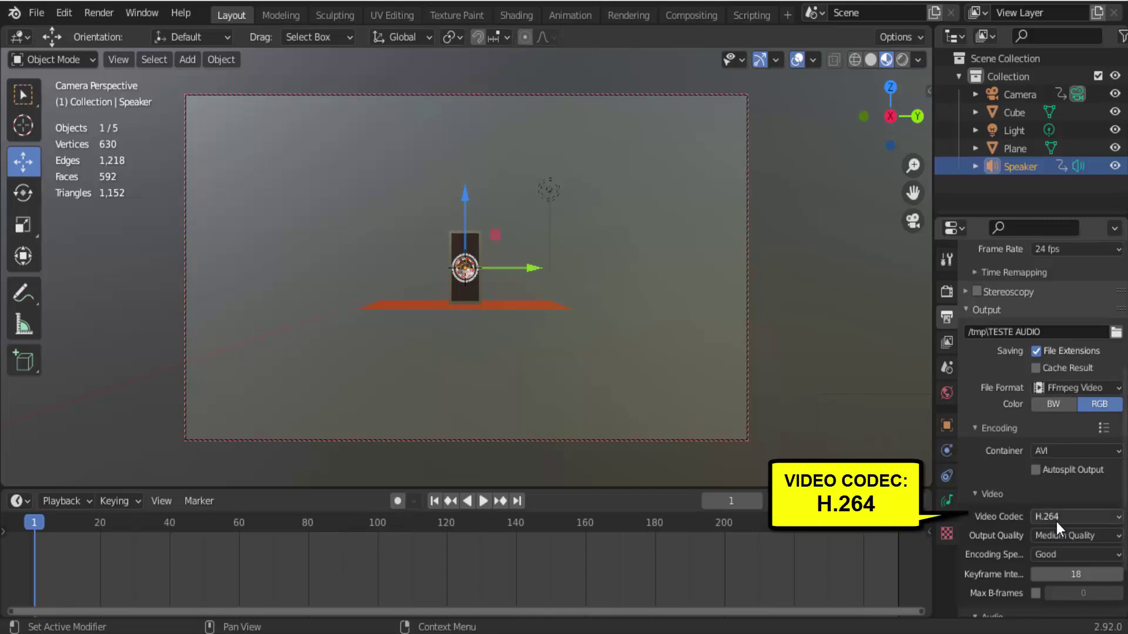
Set the audio codec to MP3, keeping H.264 video.
scroll(1003, 534, "down", 3)
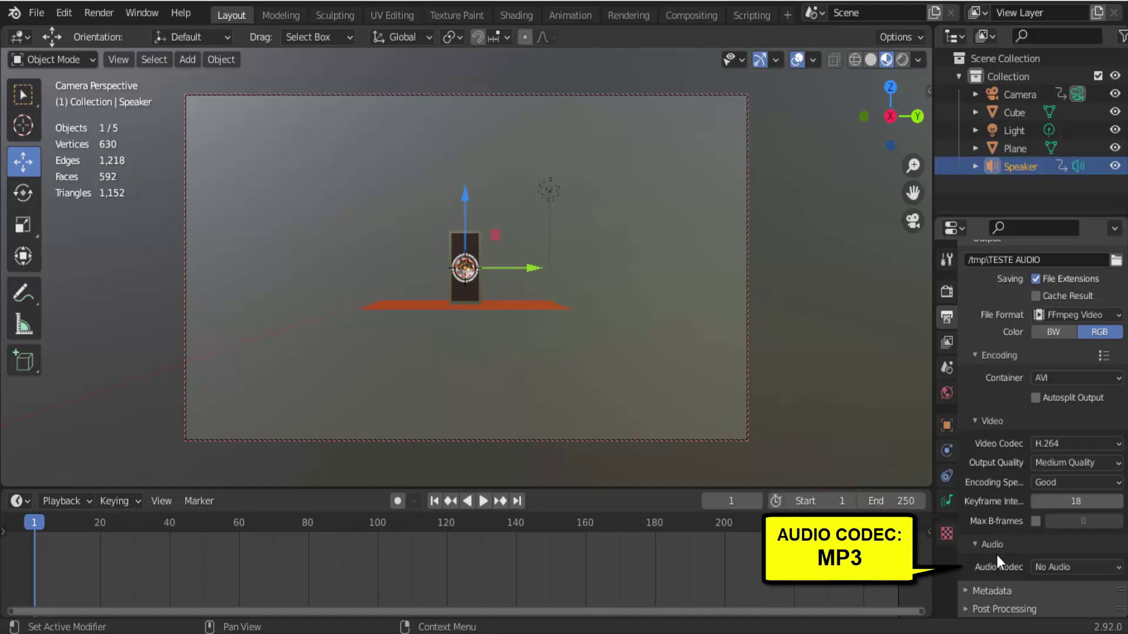
left_click(1068, 566)
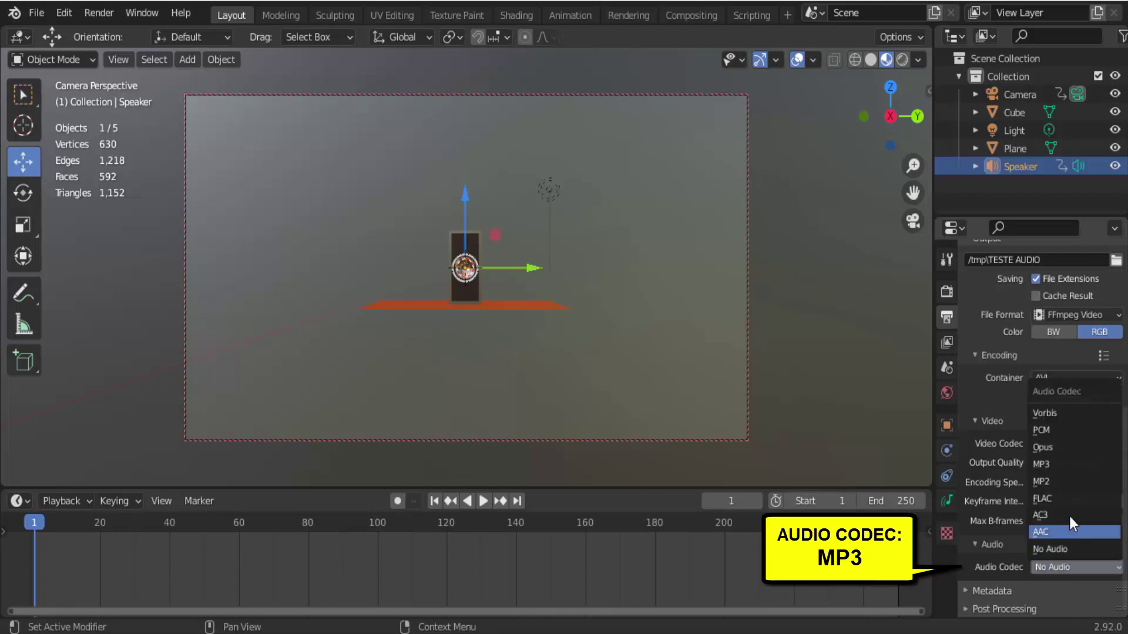
left_click(1062, 465)
scroll(1013, 541, "up", 6)
scroll(1013, 542, "up", 3)
scroll(1013, 542, "up", 1)
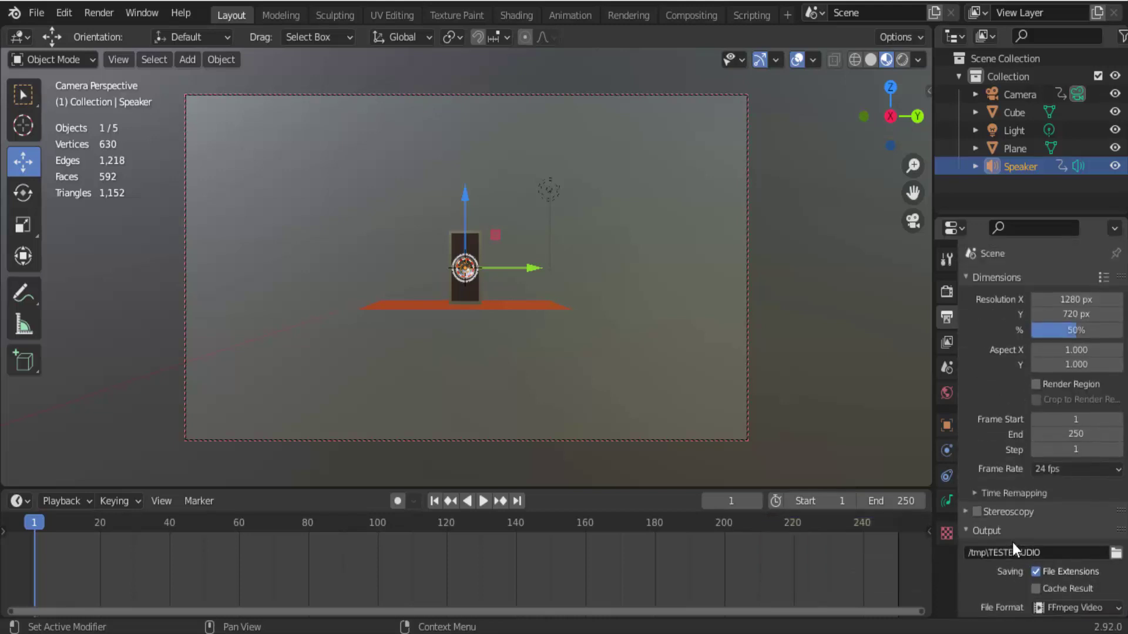
Render all 250 frames of the animation to the AVI video file.
left_click(102, 14)
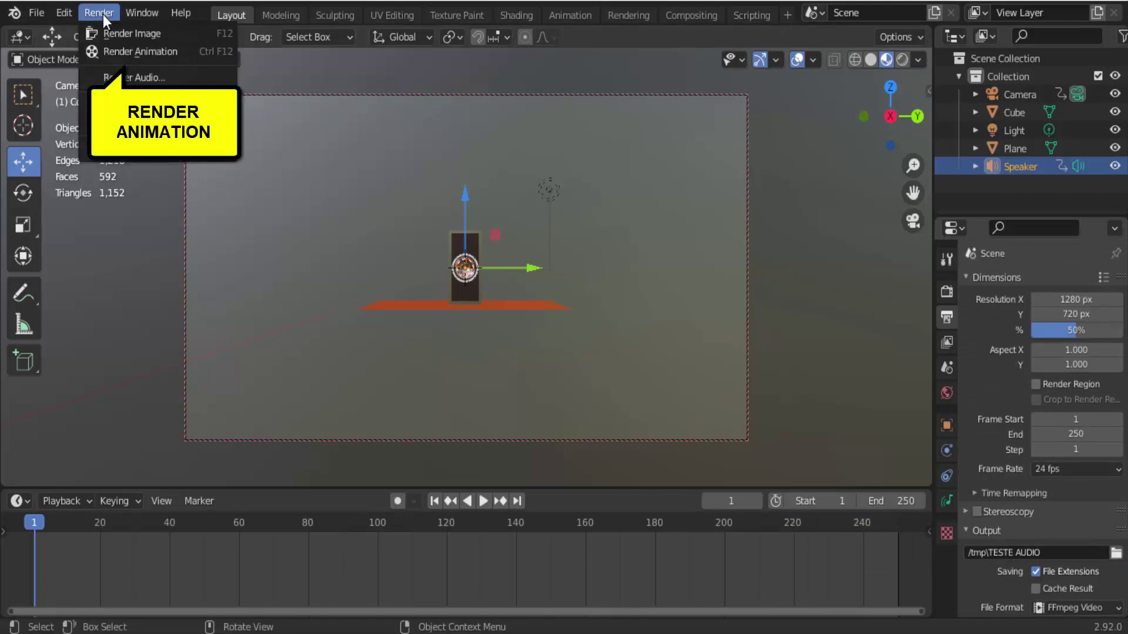
left_click(124, 50)
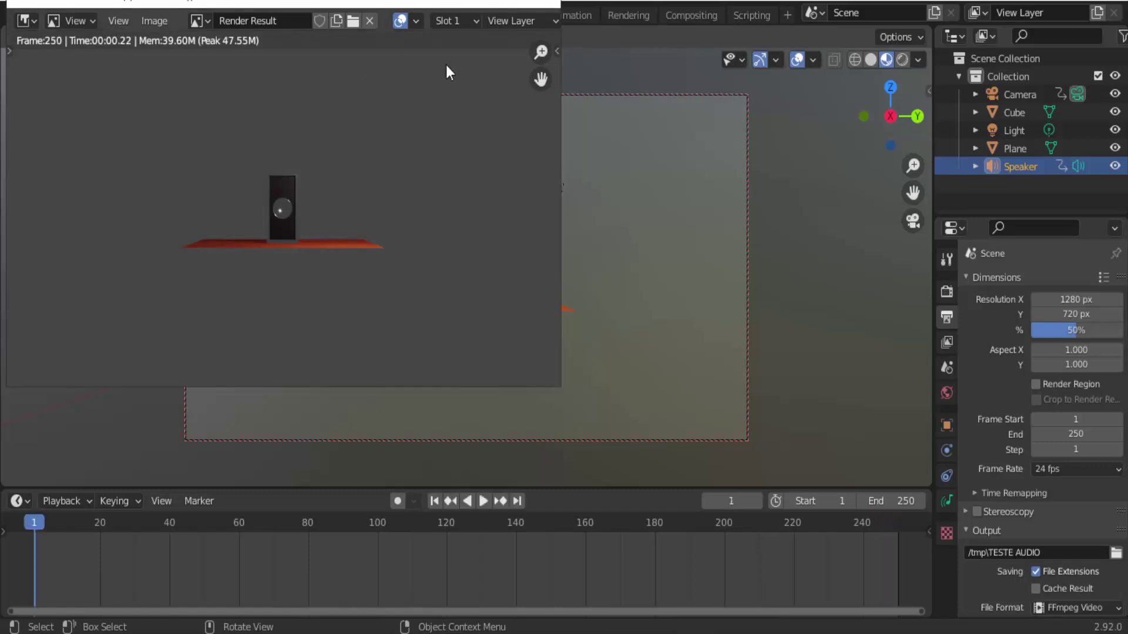
left_click(547, 4)
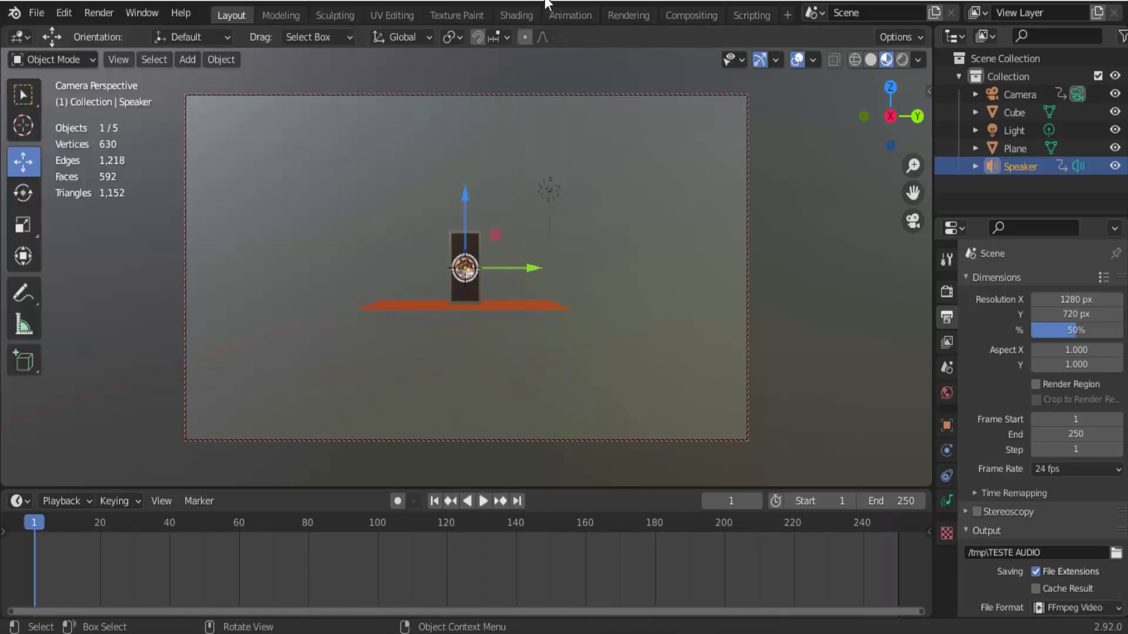
left_click(103, 13)
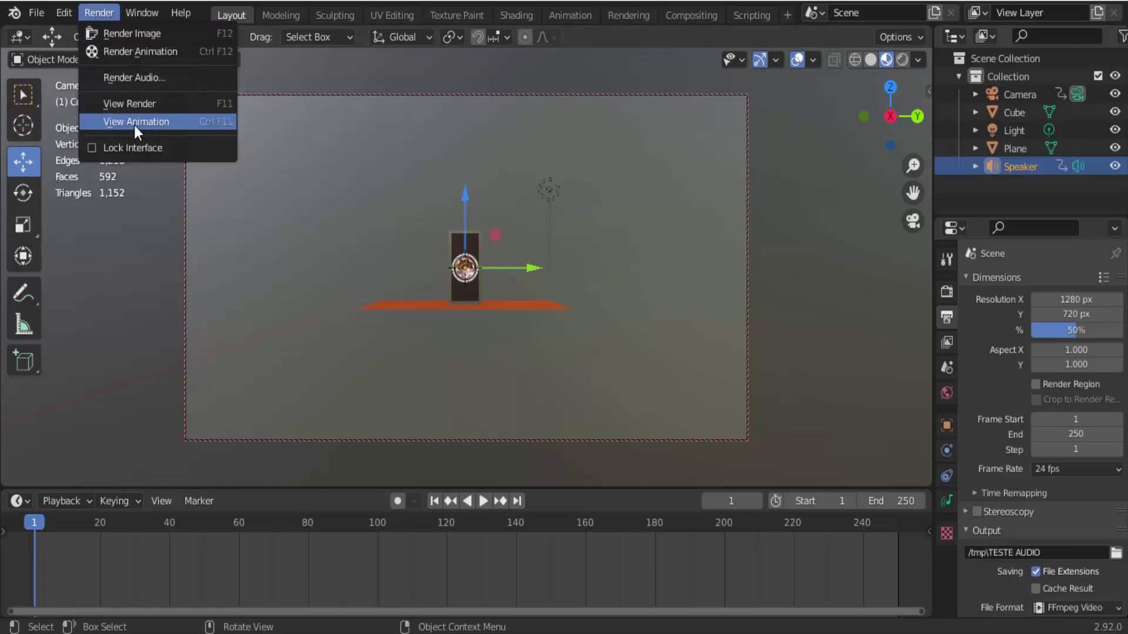
left_click(150, 123)
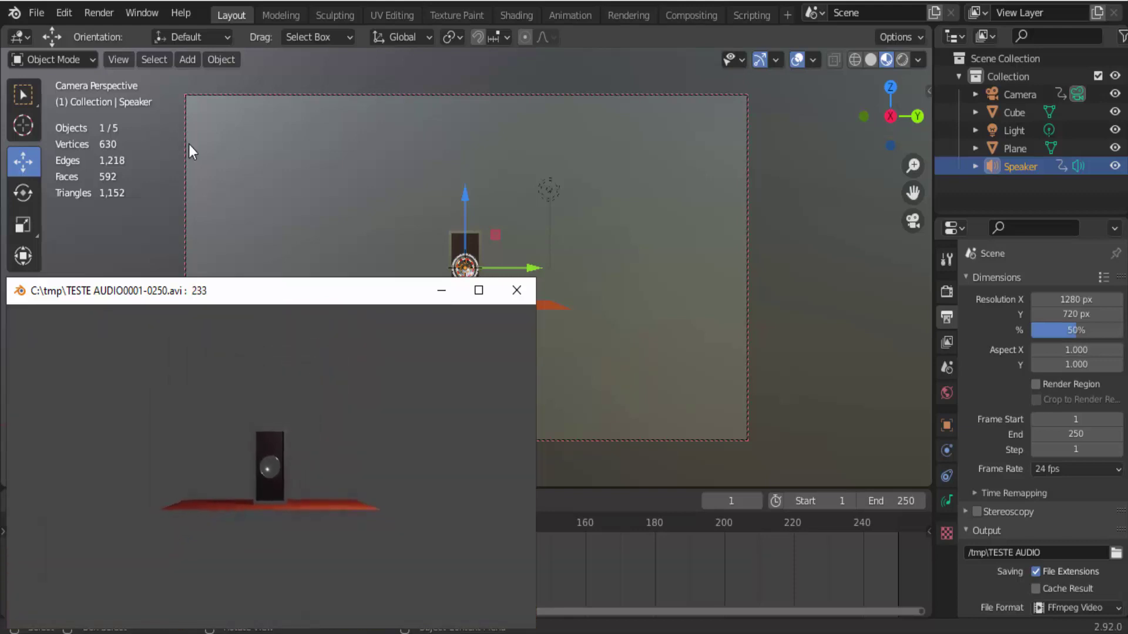
left_click(516, 289)
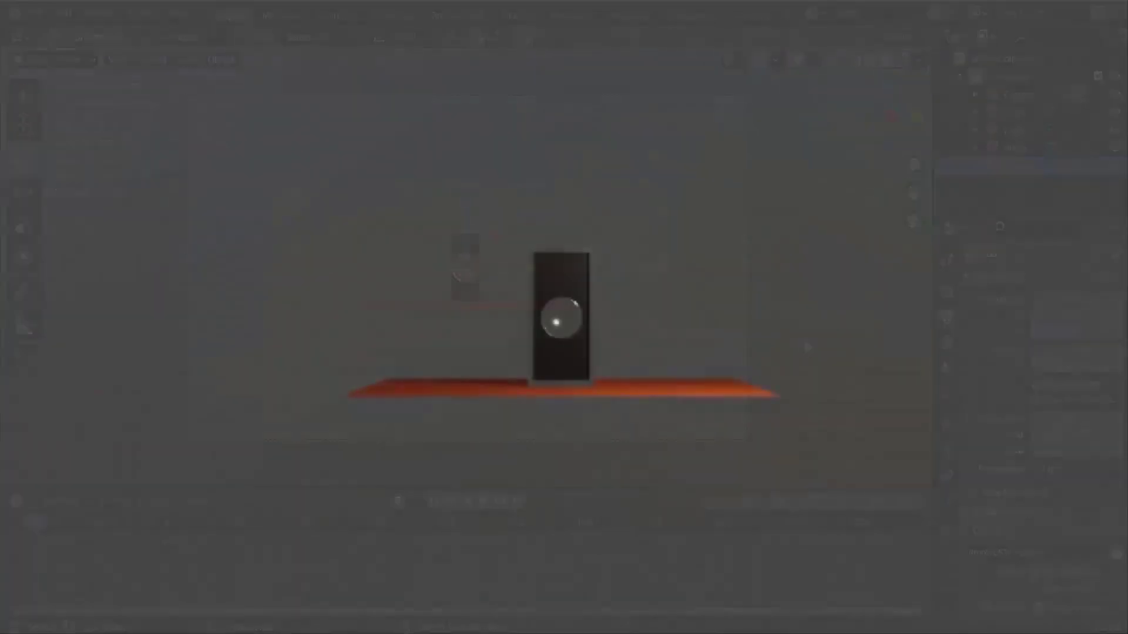